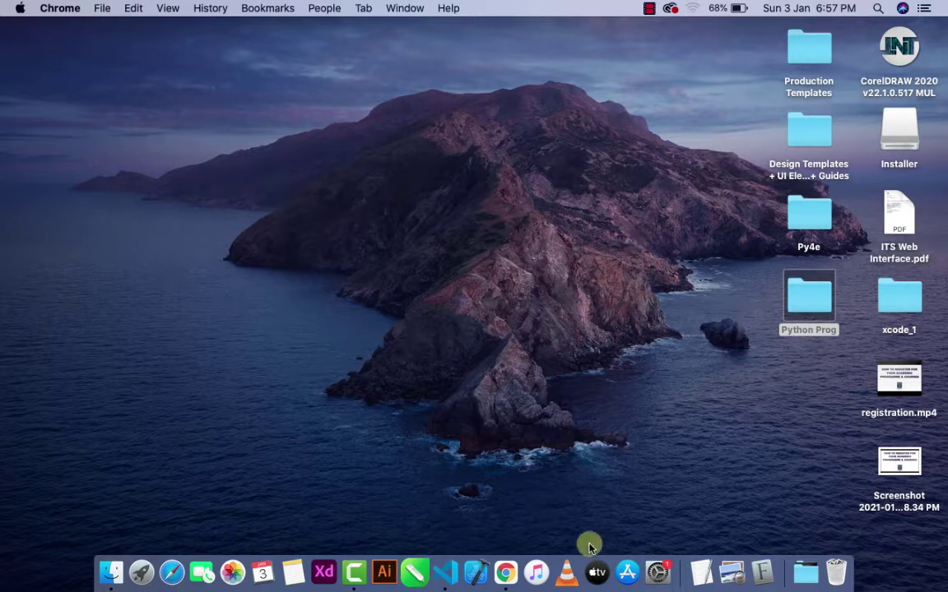
# Step: Launch Chrome and search Google for 'ienabler'
pyautogui.click(507, 574)
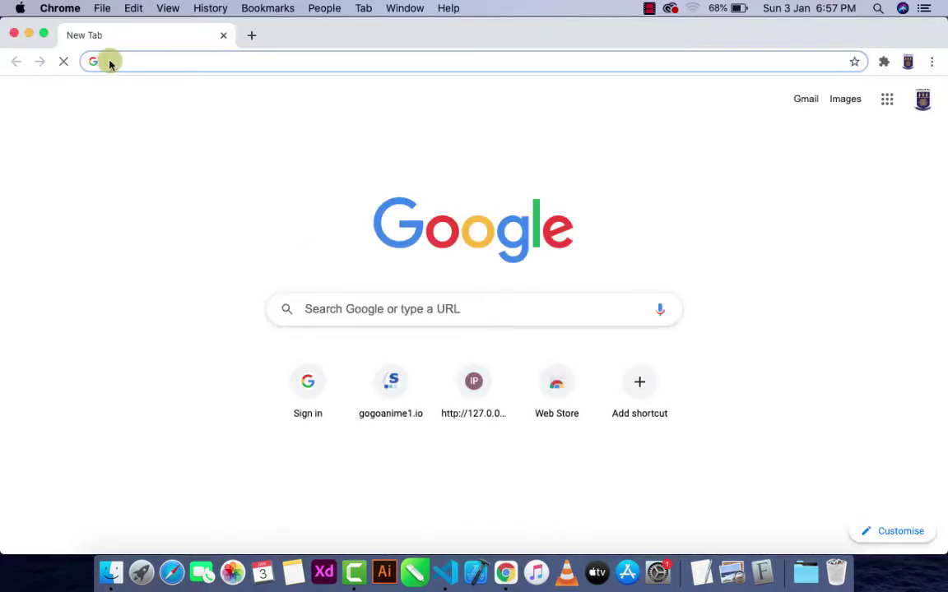
pyautogui.write('ie')
pyautogui.press('Return')
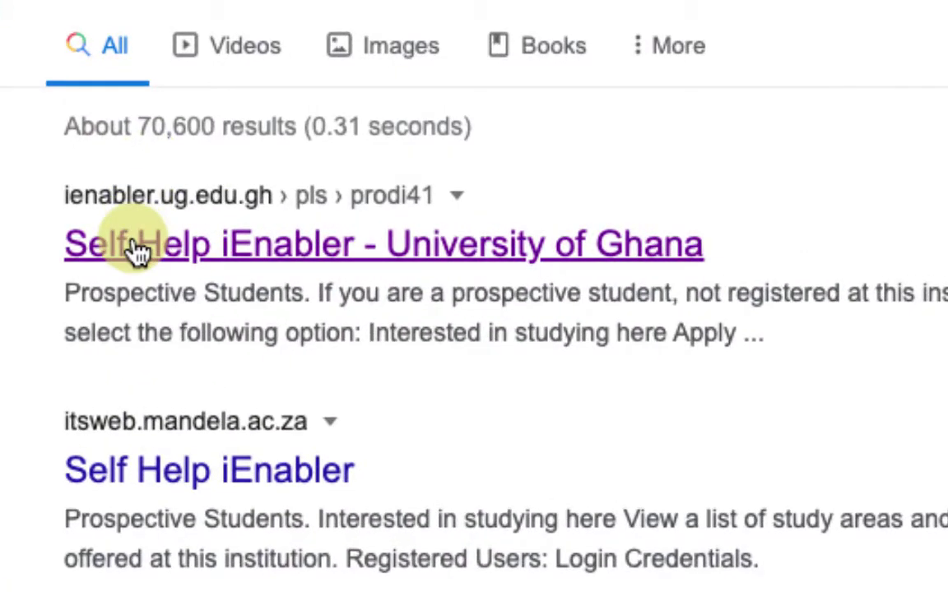
# Step: Go to the University of Ghana iEnabler result and log in with the saved student number and PIN
pyautogui.click(136, 247)
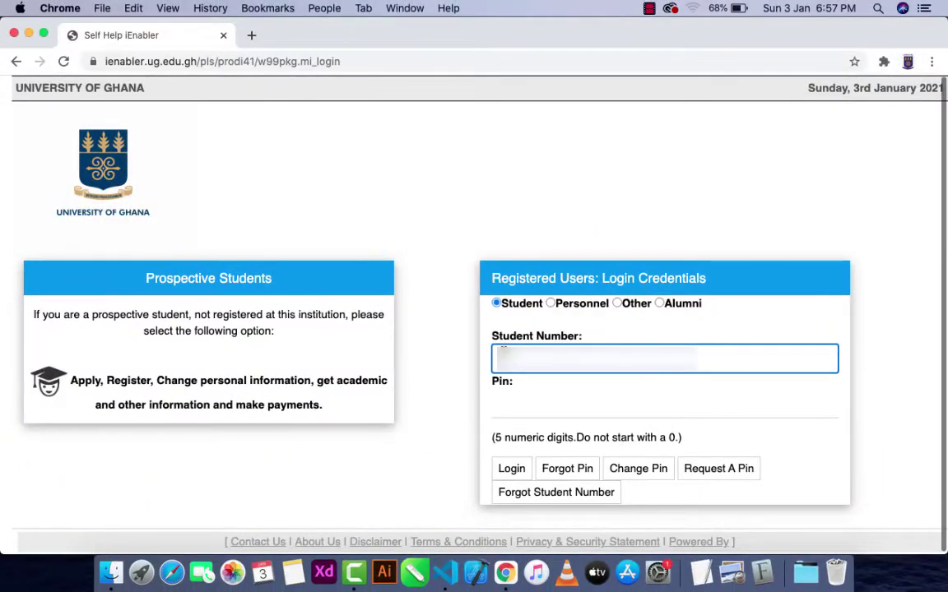
pyautogui.click(518, 354)
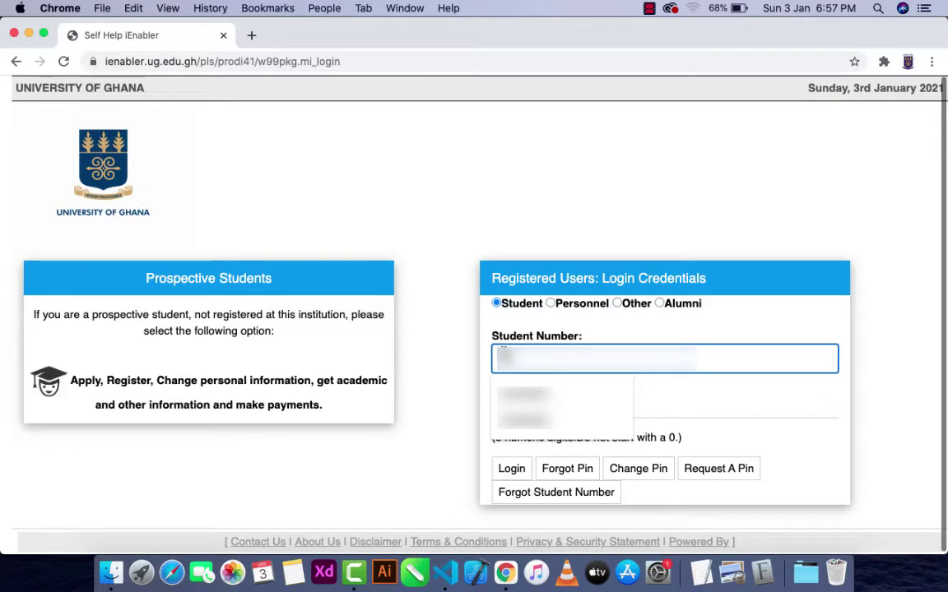
pyautogui.press('Down')
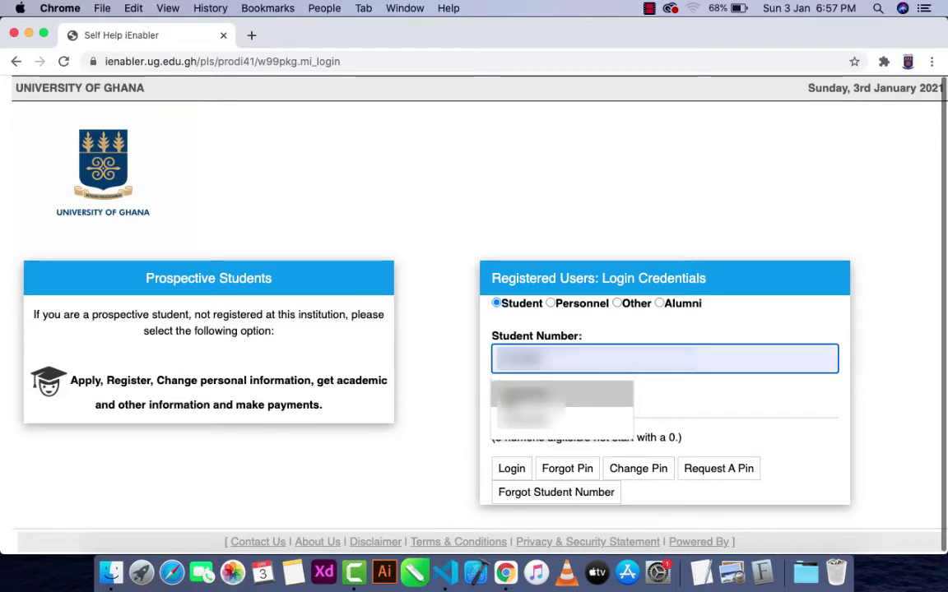
pyautogui.press('Return')
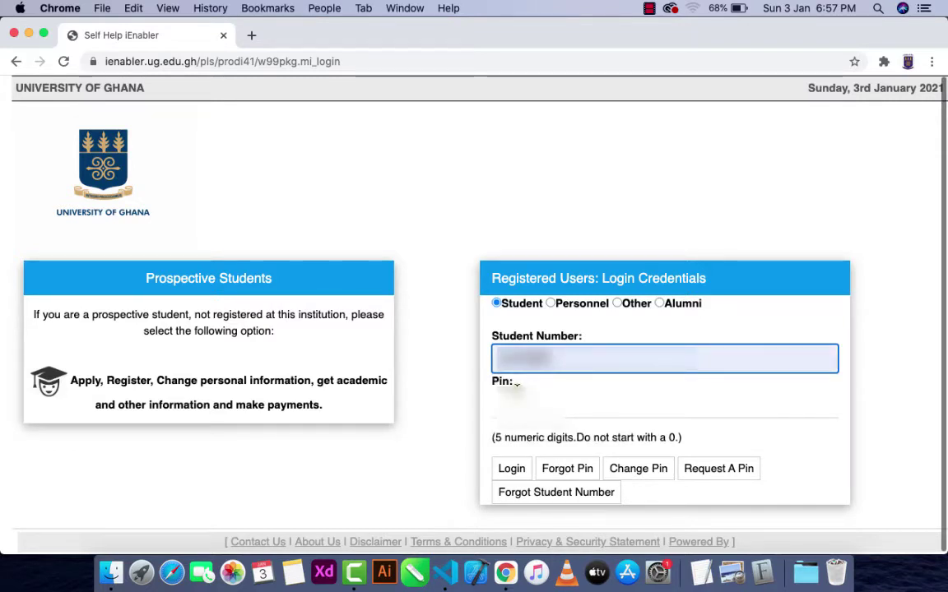
pyautogui.press('Tab')
pyautogui.write('•••••')
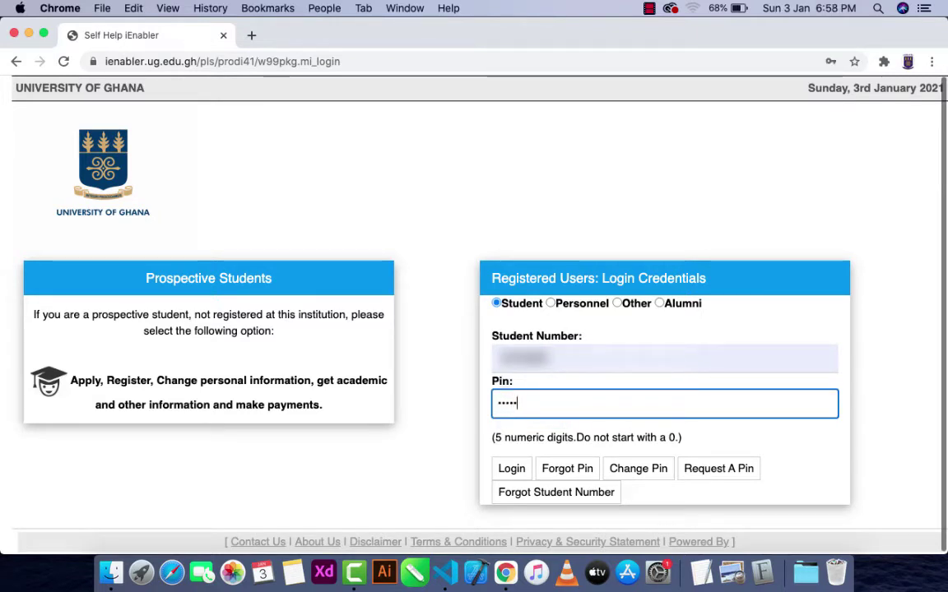
pyautogui.click(510, 469)
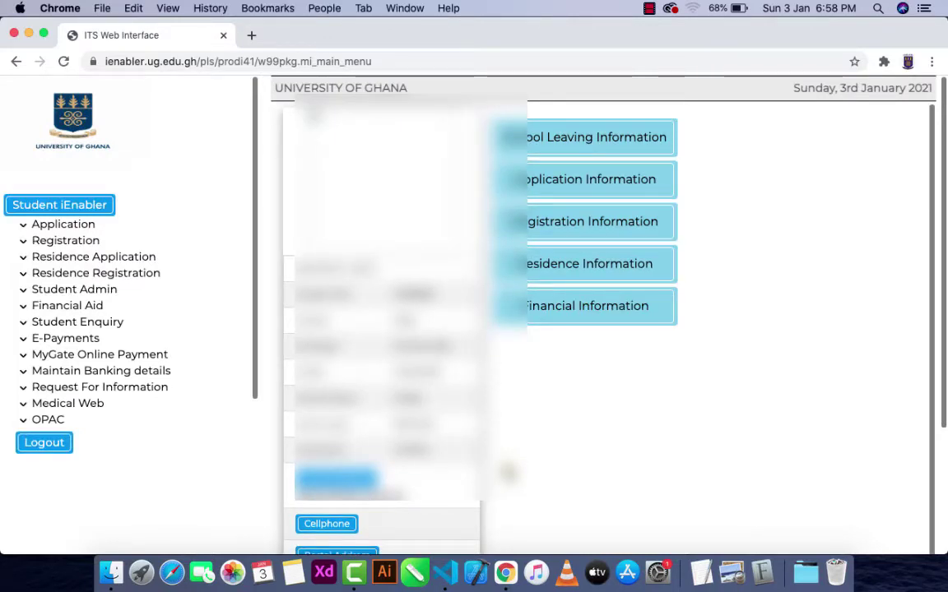
# Step: Go to Registration > Add Subjects to a Registration in the sidebar
pyautogui.scroll(-5, 634, 257)
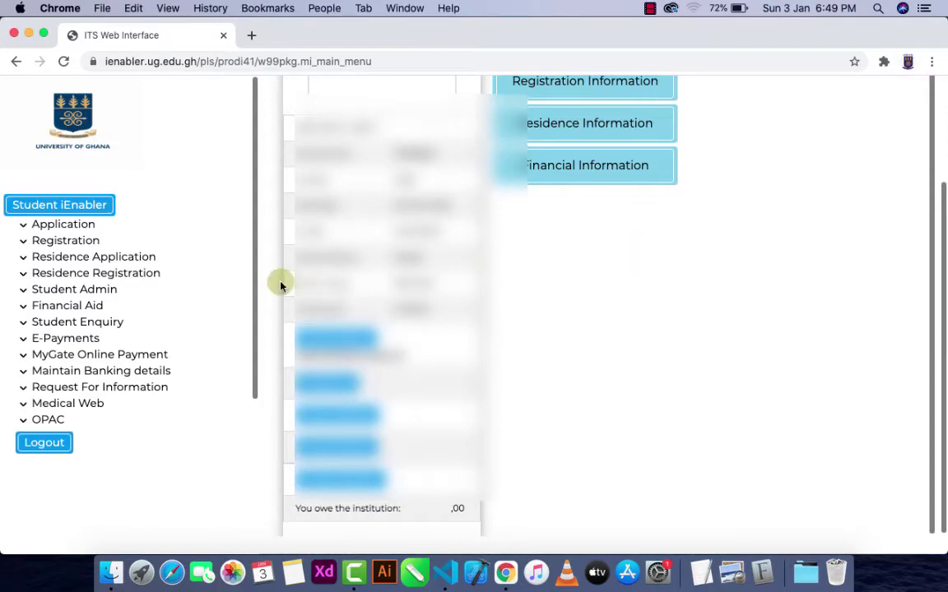
pyautogui.click(66, 240)
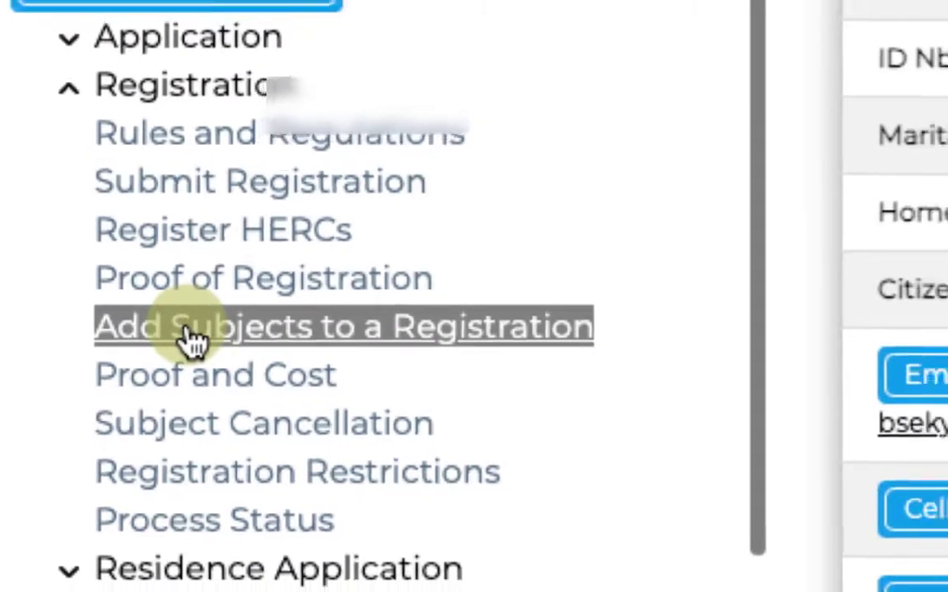
pyautogui.click(198, 339)
pyautogui.scroll(-1, 386, 216)
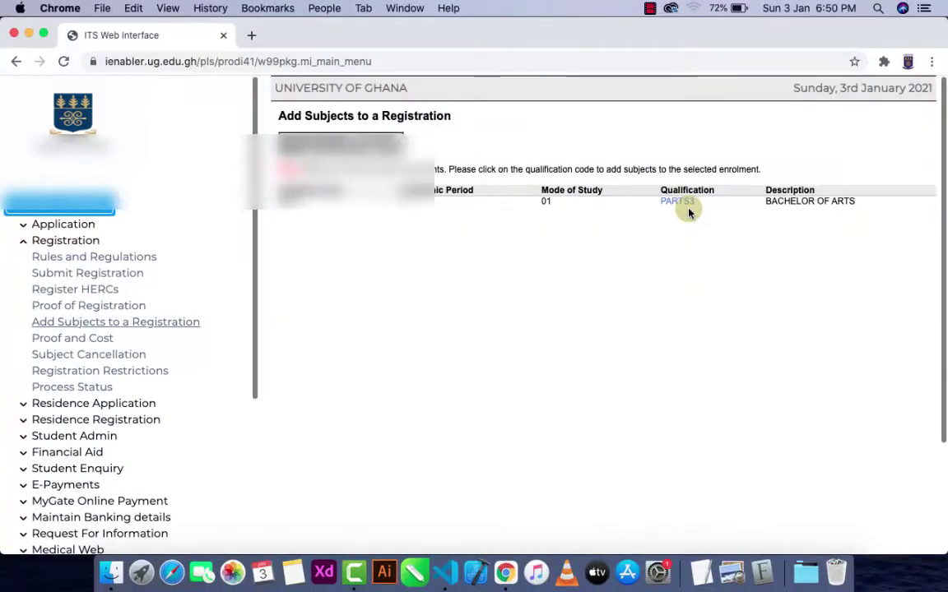
# Step: Bring up the subject list for the PARTS3 Bachelor of Arts qualification and browse it
pyautogui.click(688, 210)
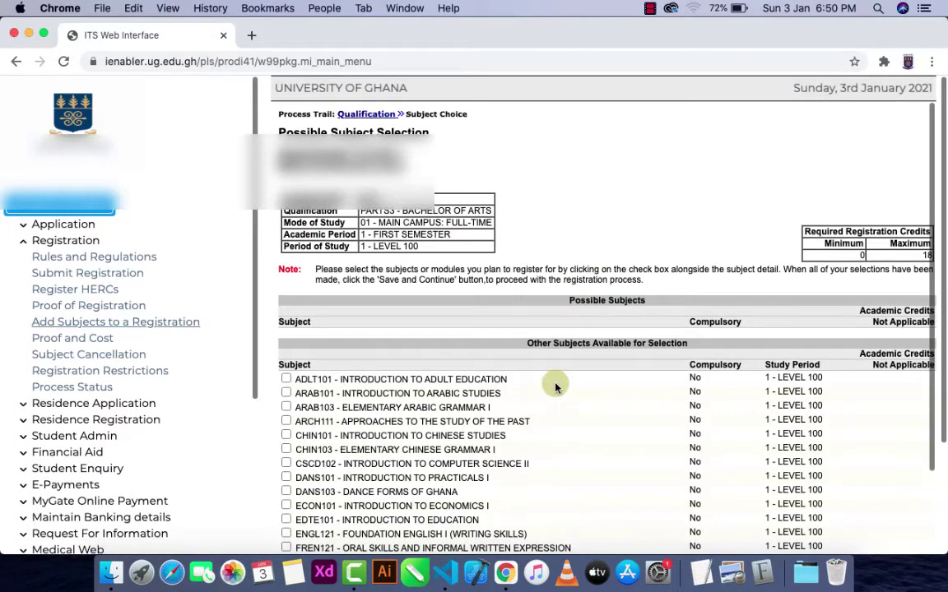
pyautogui.scroll(-5, 555, 386)
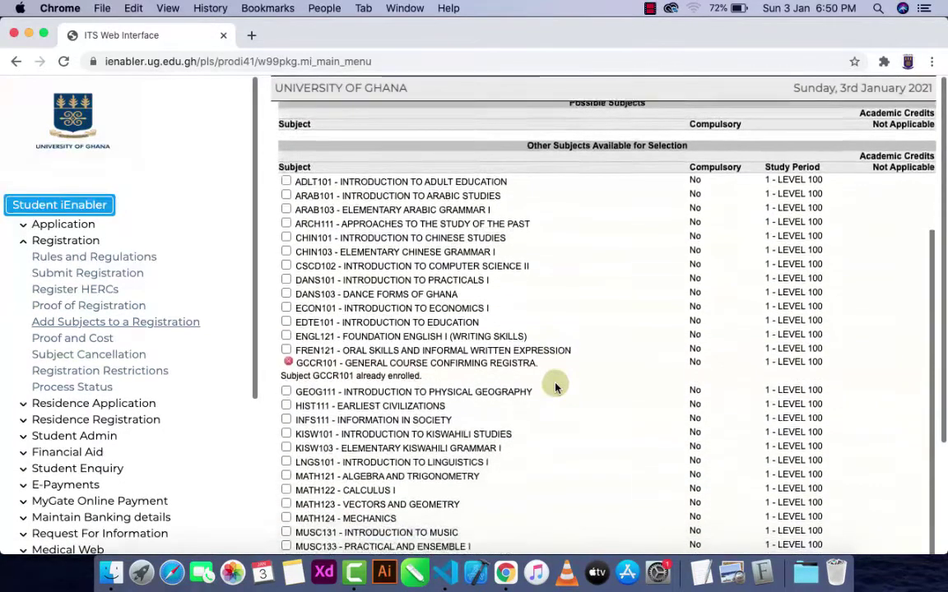
pyautogui.scroll(-1, 555, 387)
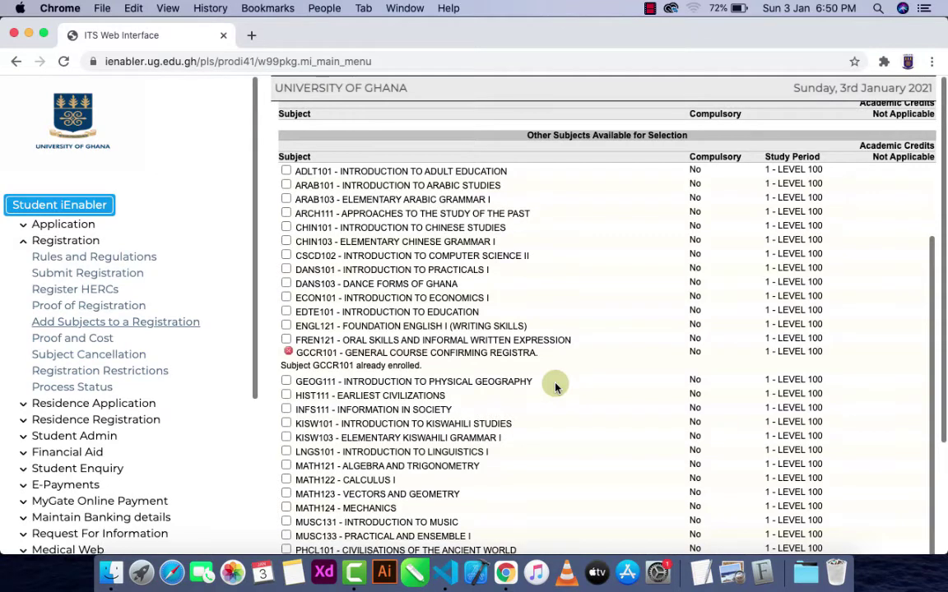
pyautogui.scroll(-3, 555, 387)
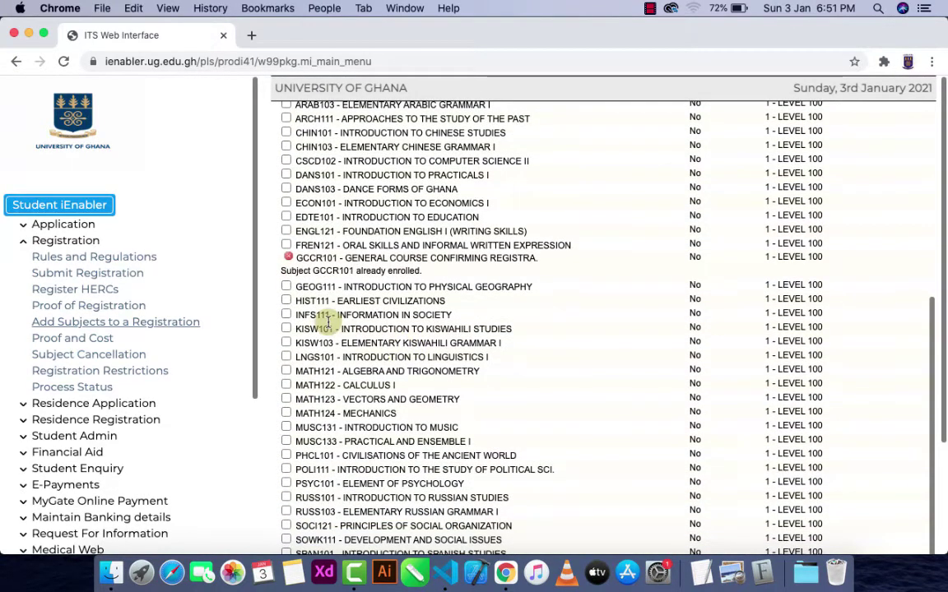
pyautogui.scroll(-2, 338, 329)
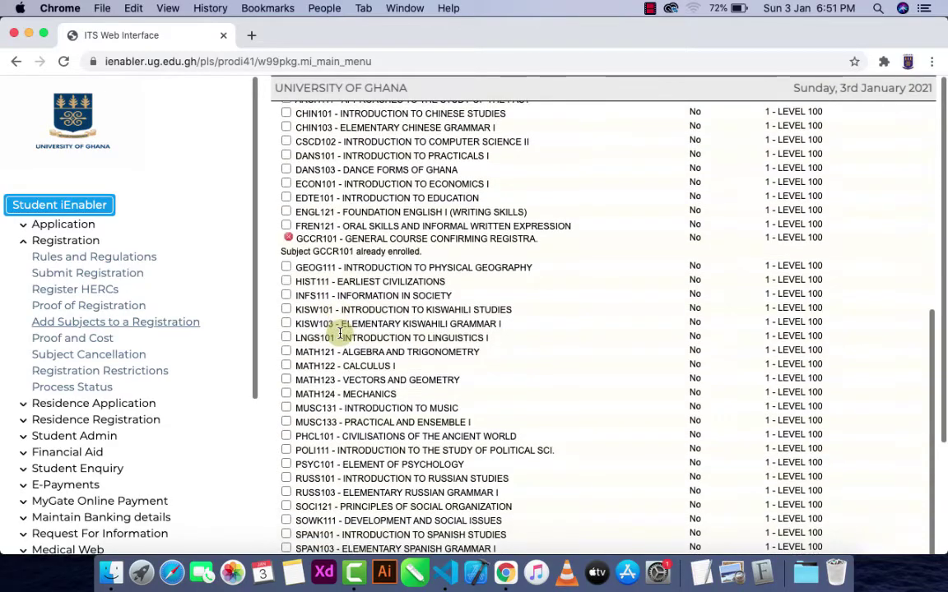
pyautogui.scroll(2, 340, 332)
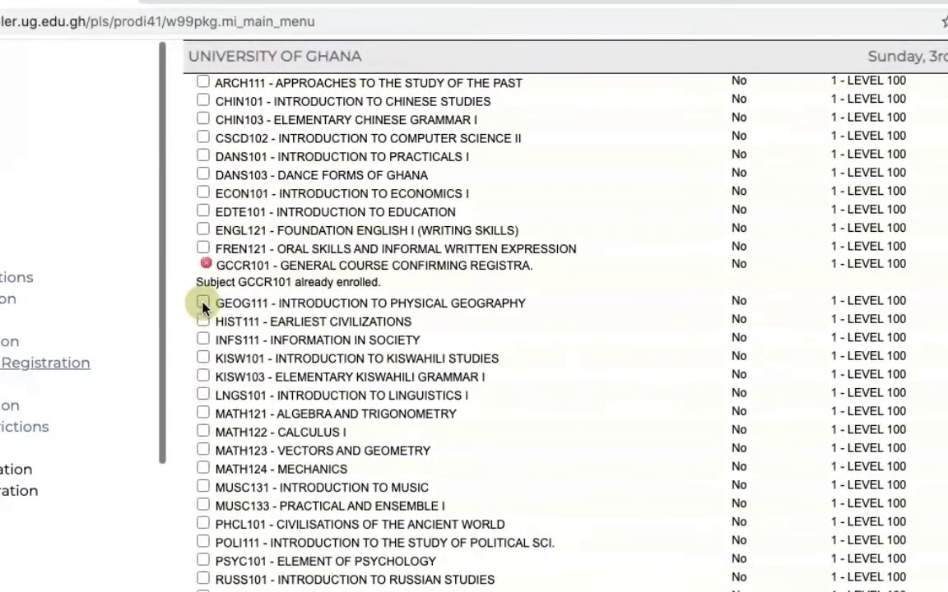
pyautogui.scroll(-1, 264, 400)
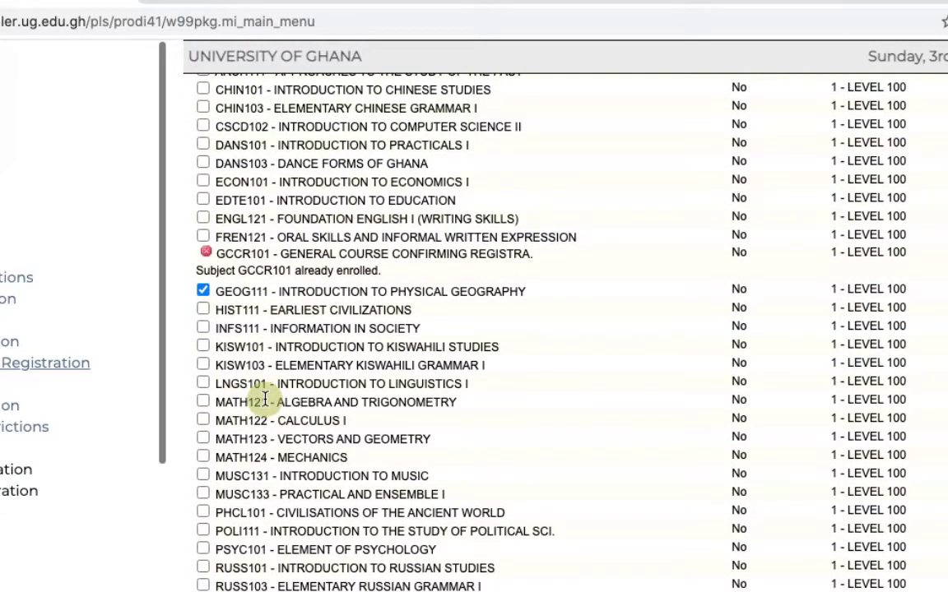
# Step: Tick DANS103 Dance Forms of Ghana for adding to the registration
pyautogui.click(202, 163)
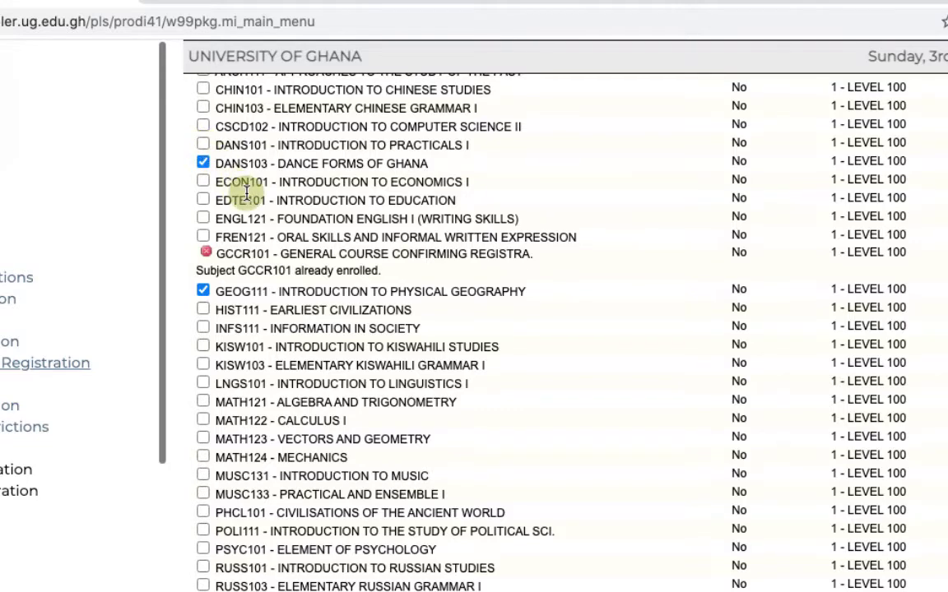
pyautogui.scroll(1, 238, 188)
pyautogui.scroll(4, 246, 193)
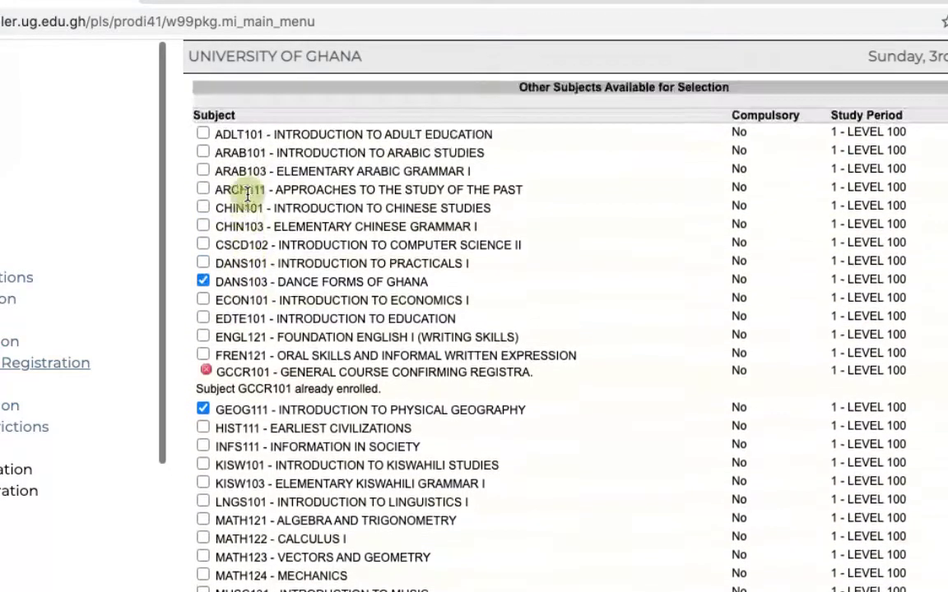
pyautogui.scroll(-5, 247, 193)
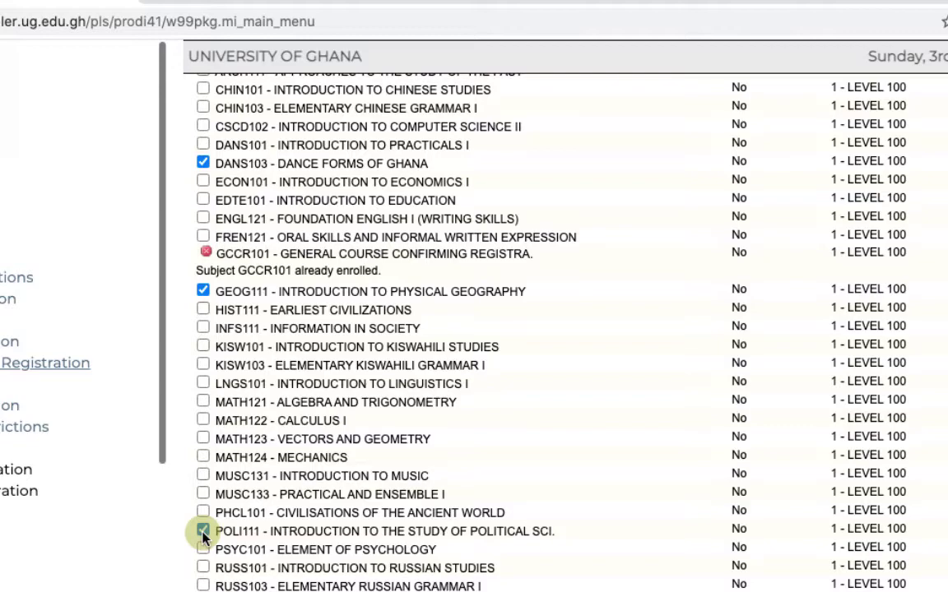
# Step: Scroll the Level 100 subject list to check the GEOG111 and POLI111 ticks and reach Save and Continue
pyautogui.scroll(-5, 203, 537)
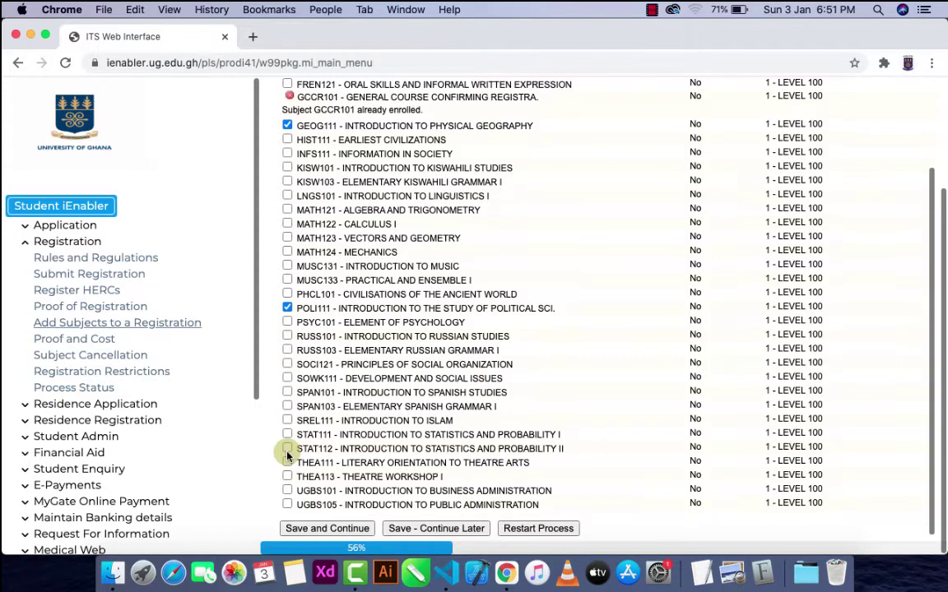
pyautogui.scroll(5, 287, 455)
pyautogui.scroll(2, 287, 455)
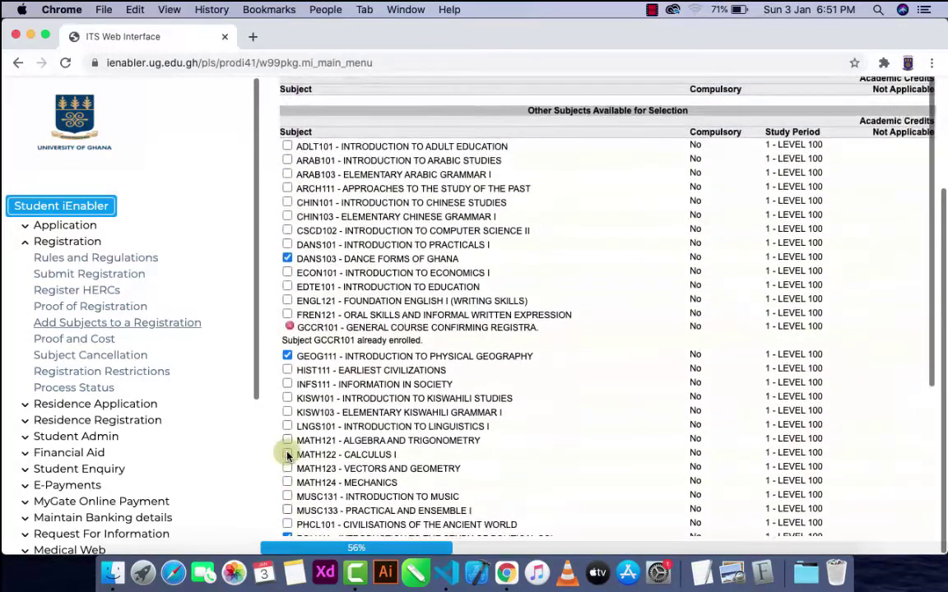
pyautogui.scroll(-6, 287, 455)
pyautogui.scroll(-1, 287, 455)
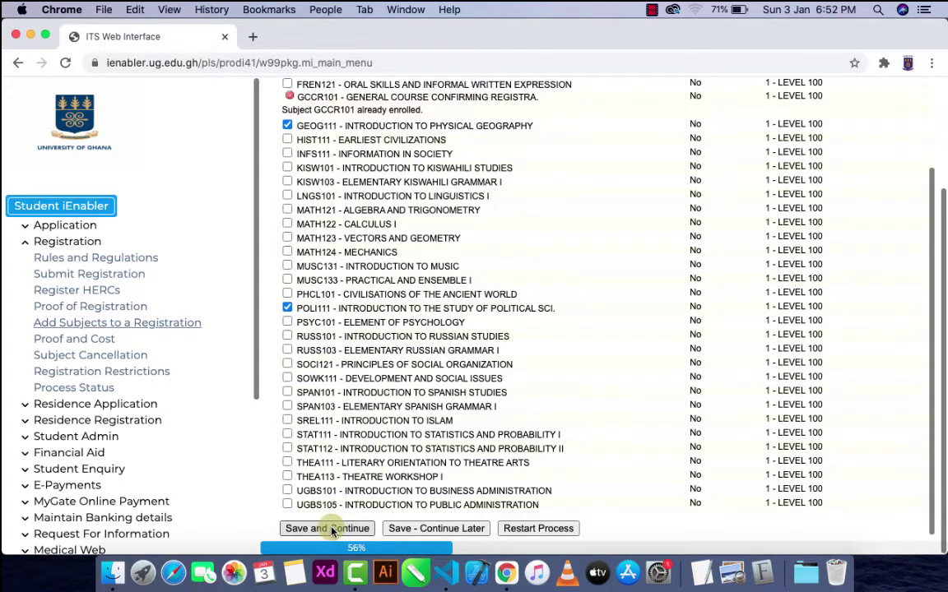
pyautogui.scroll(5, 334, 525)
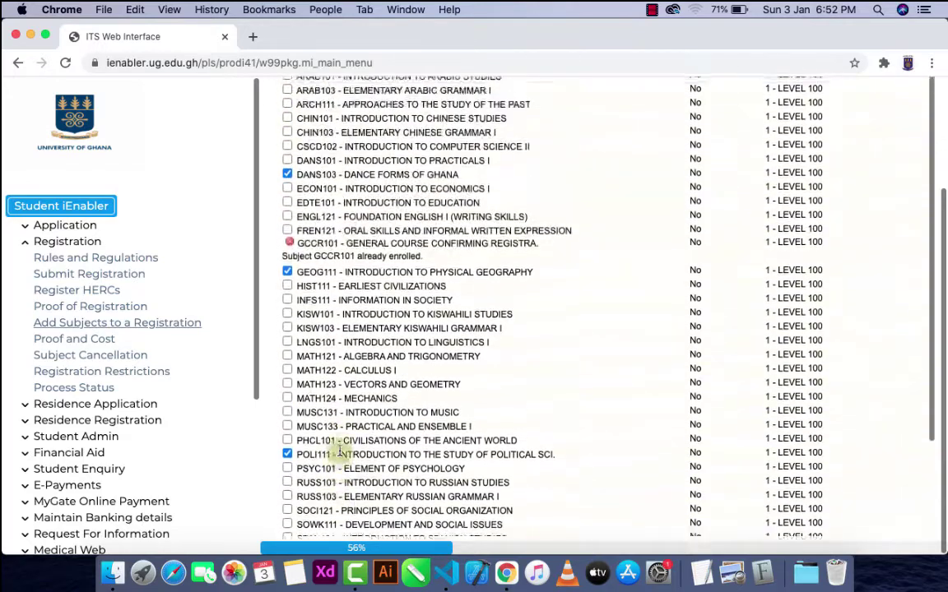
pyautogui.scroll(2, 339, 451)
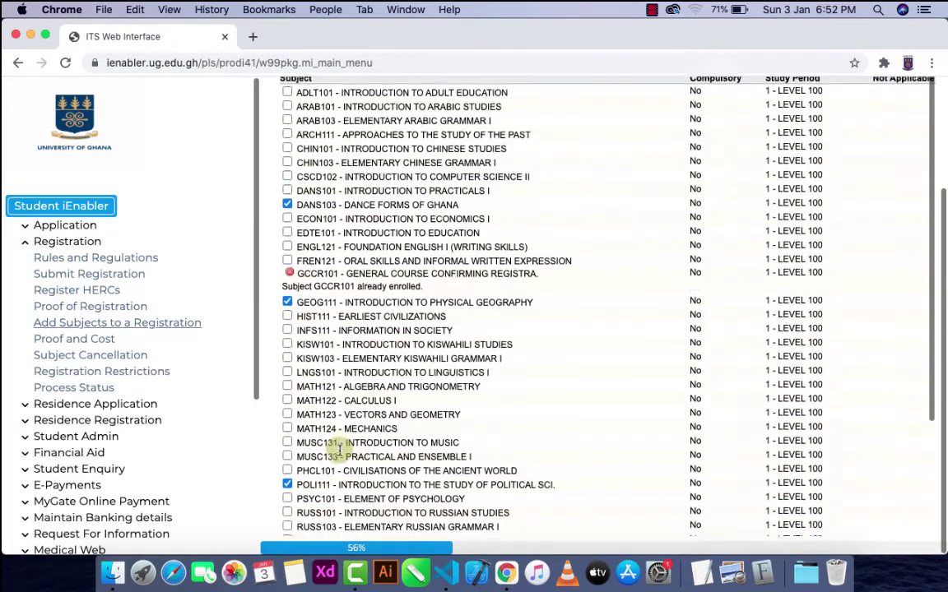
pyautogui.scroll(-4, 339, 451)
pyautogui.scroll(-3, 339, 451)
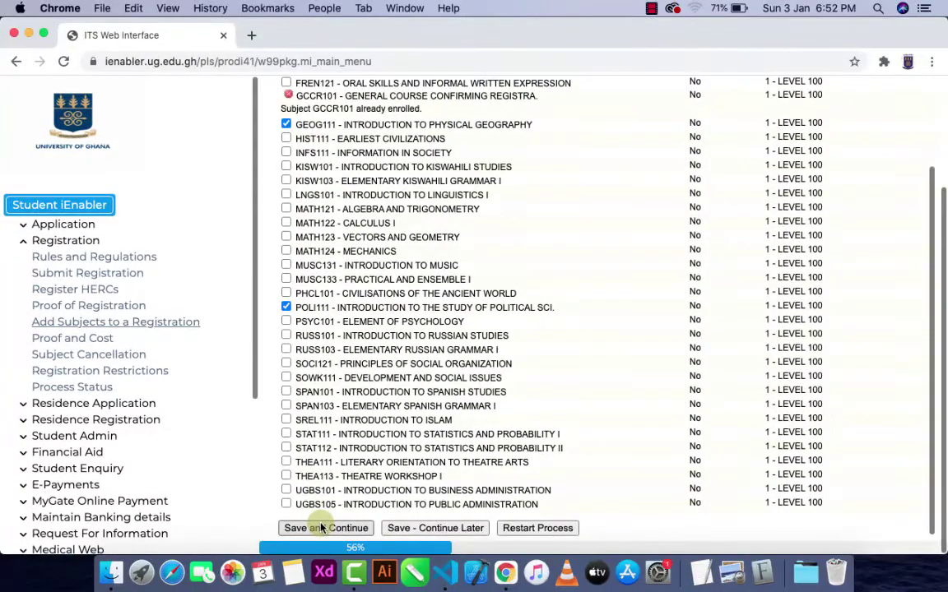
# Step: Save the DANS103, GEOG111 and POLI111 selection and continue to the registration cost estimates
pyautogui.click(321, 527)
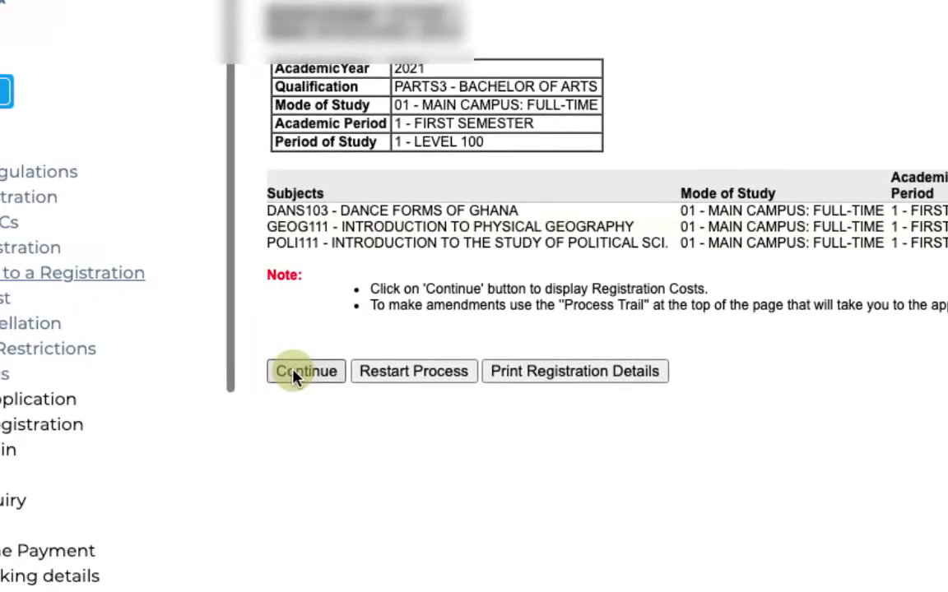
pyautogui.click(296, 373)
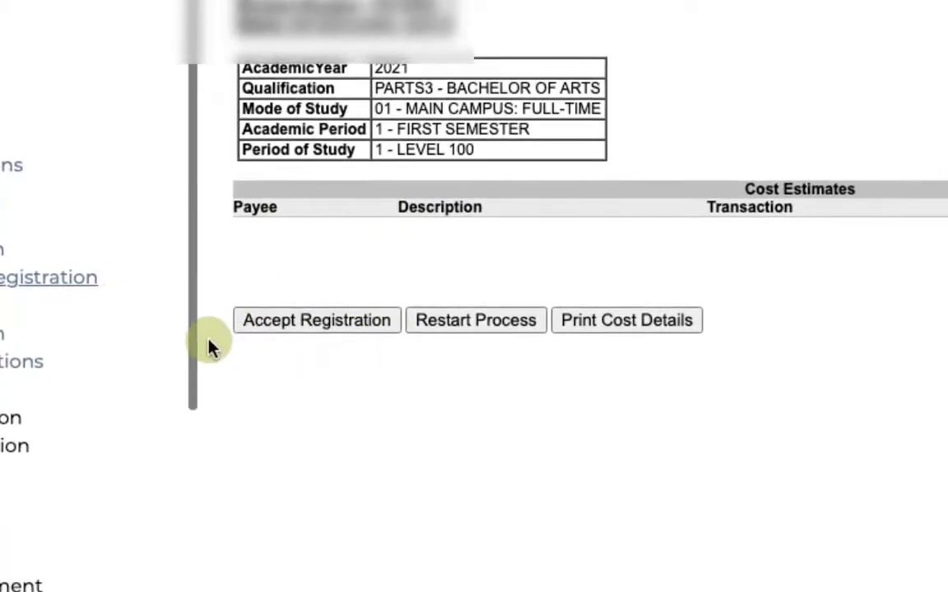
# Step: Accept the registration and review the cost table totalling 1,516.00
pyautogui.click(305, 325)
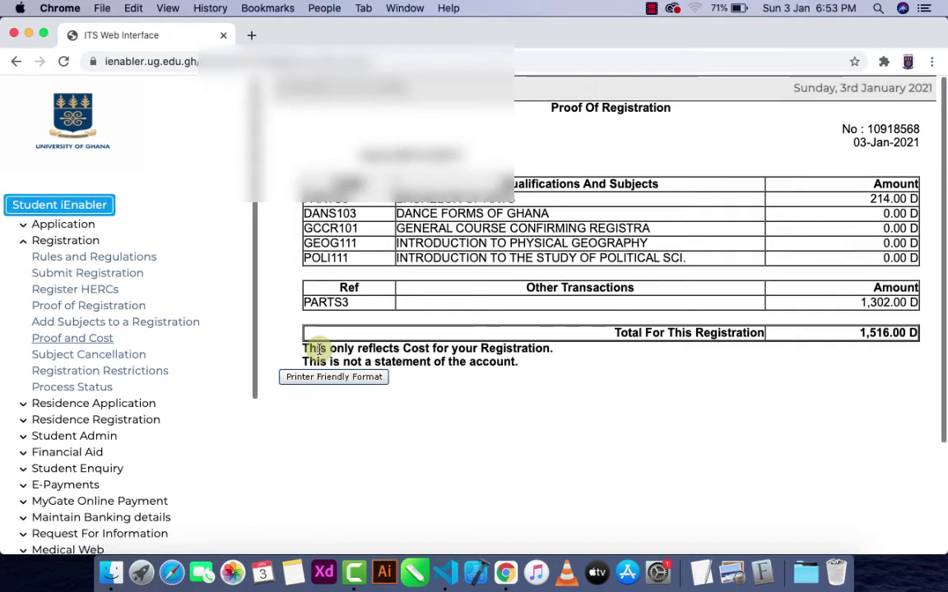
pyautogui.scroll(-3, 319, 350)
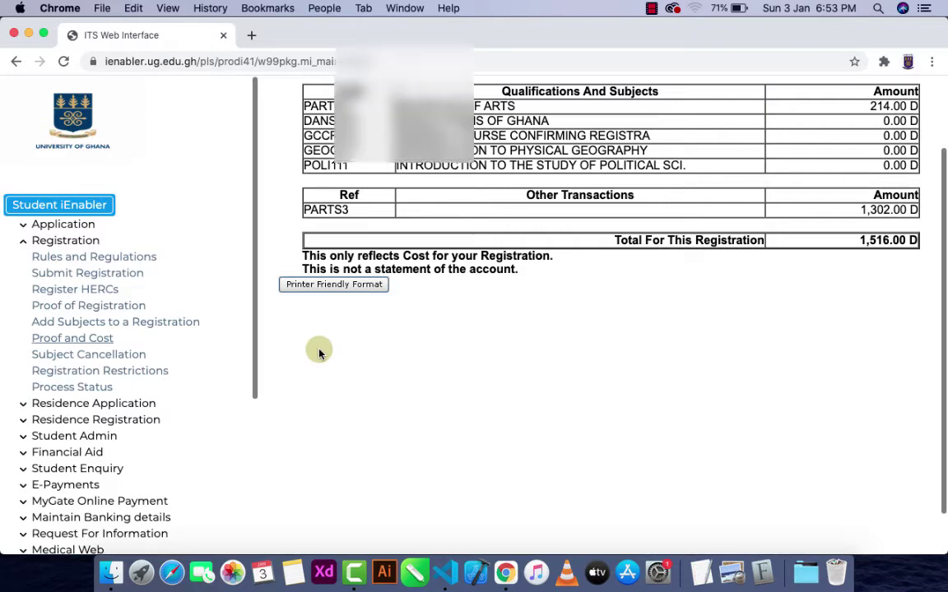
pyautogui.scroll(2, 319, 352)
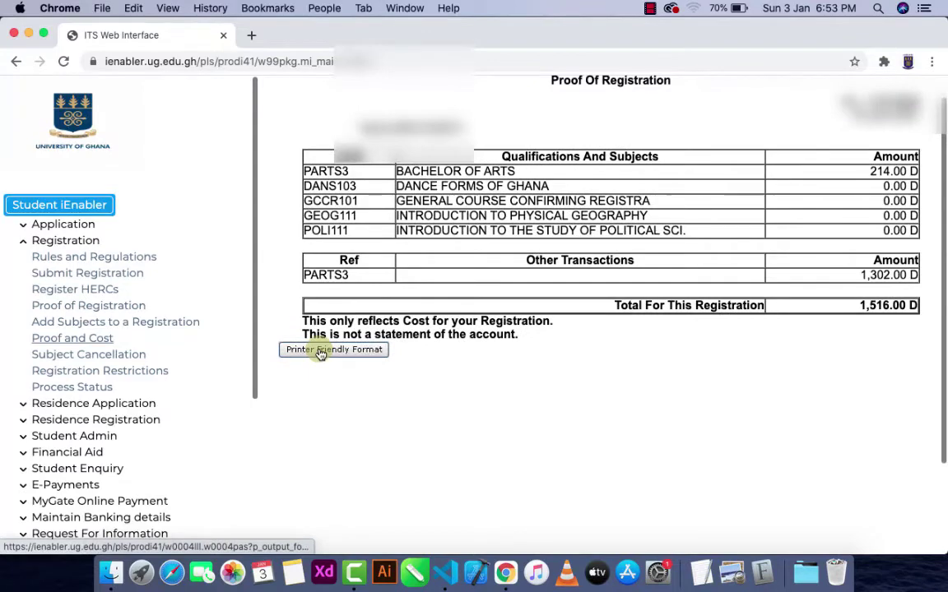
pyautogui.scroll(-3, 360, 319)
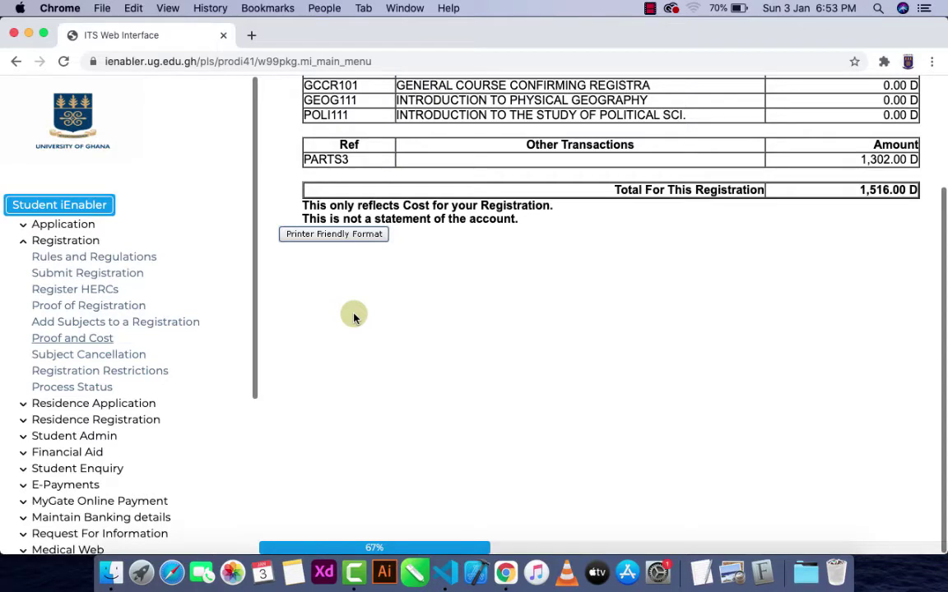
# Step: Bring up the Proof of Registration page listing DANS103, GCCR101, GEOG111 and POLI111
pyautogui.click(73, 307)
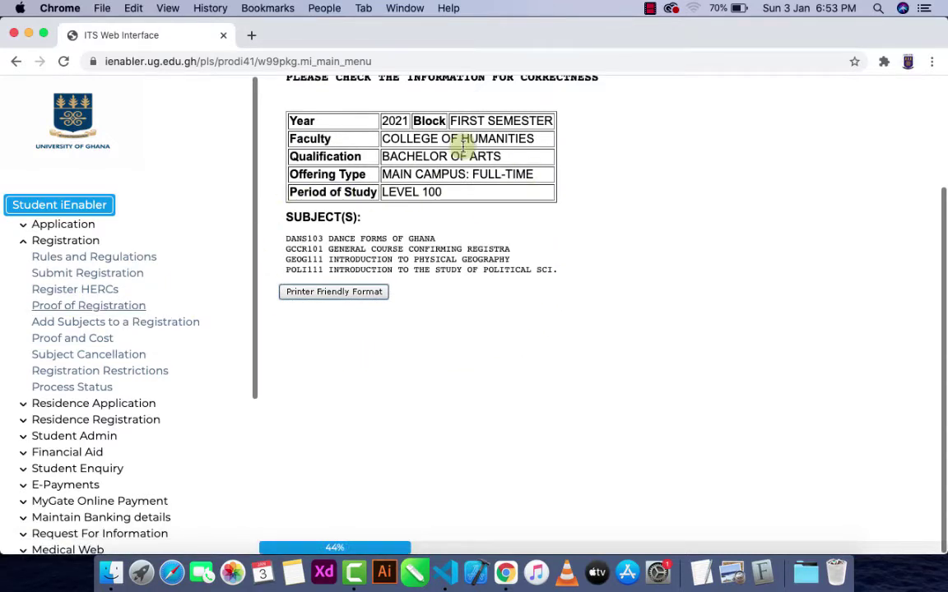
pyautogui.scroll(3, 430, 328)
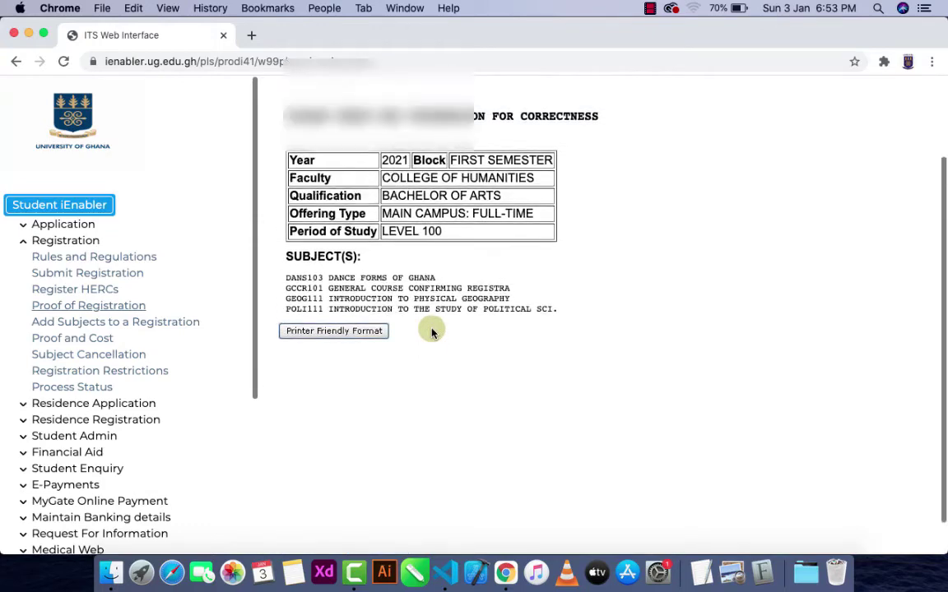
pyautogui.scroll(3, 430, 327)
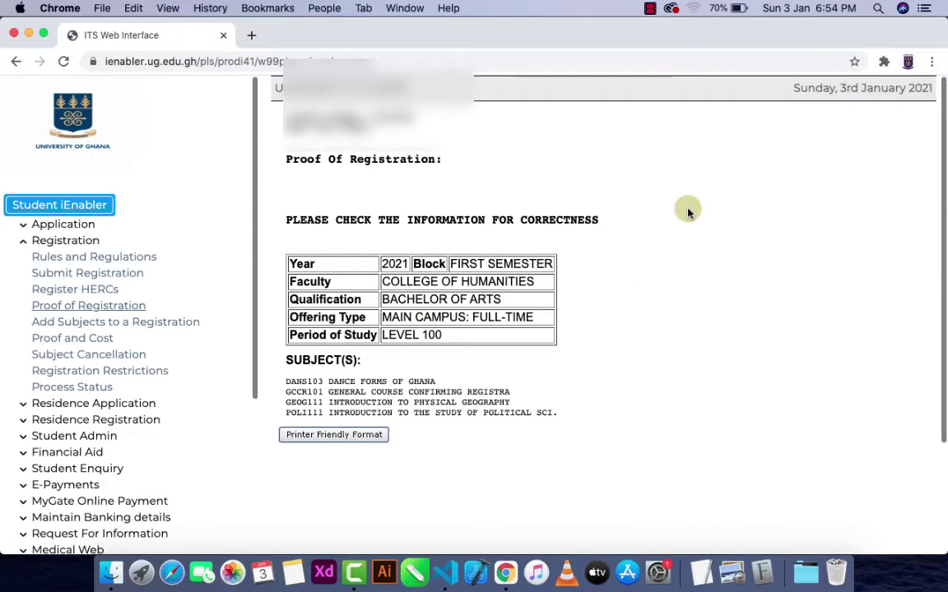
# Step: Print the proof of registration to a PDF named 'ITS Web Interface' on the Desktop
pyautogui.press('super+p')
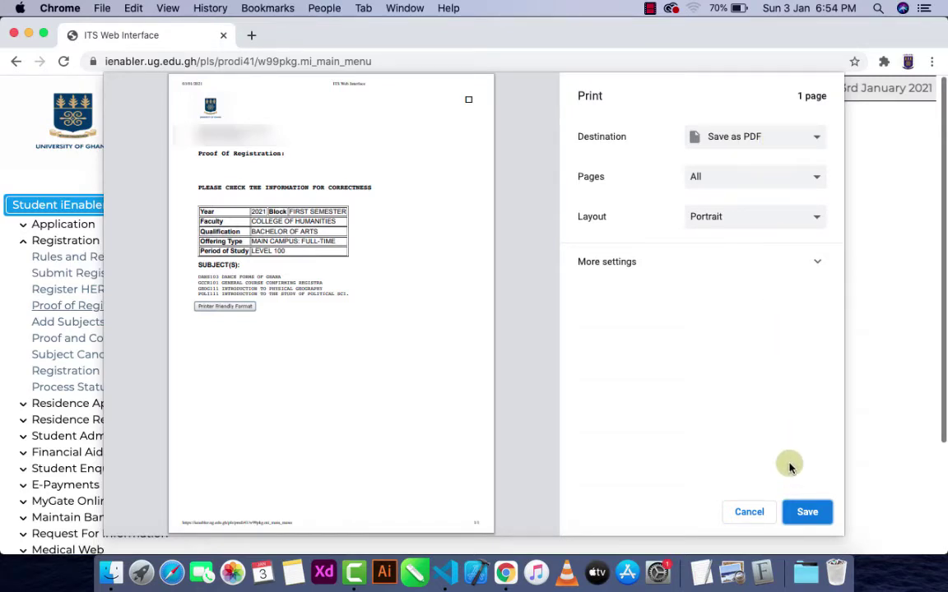
pyautogui.click(803, 515)
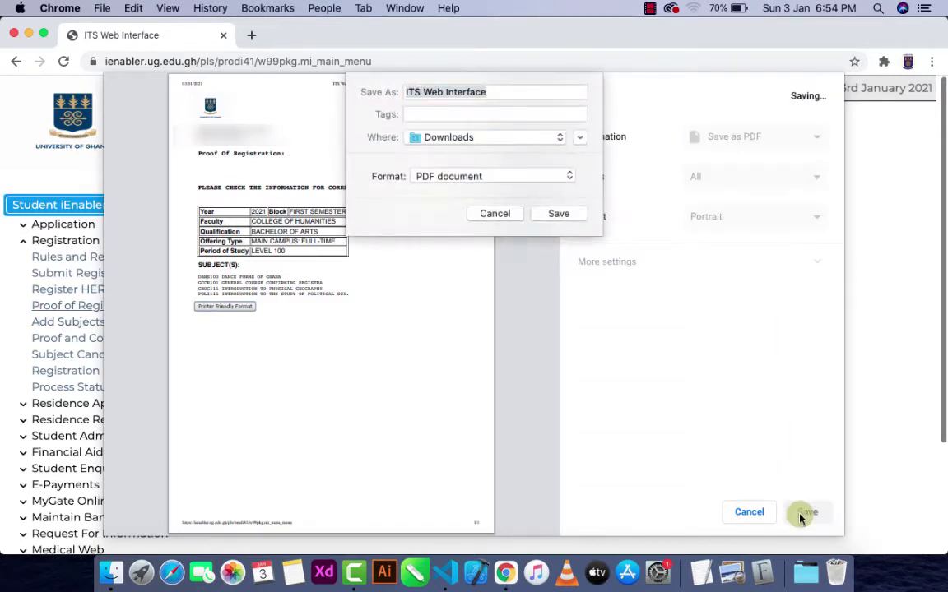
pyautogui.click(494, 142)
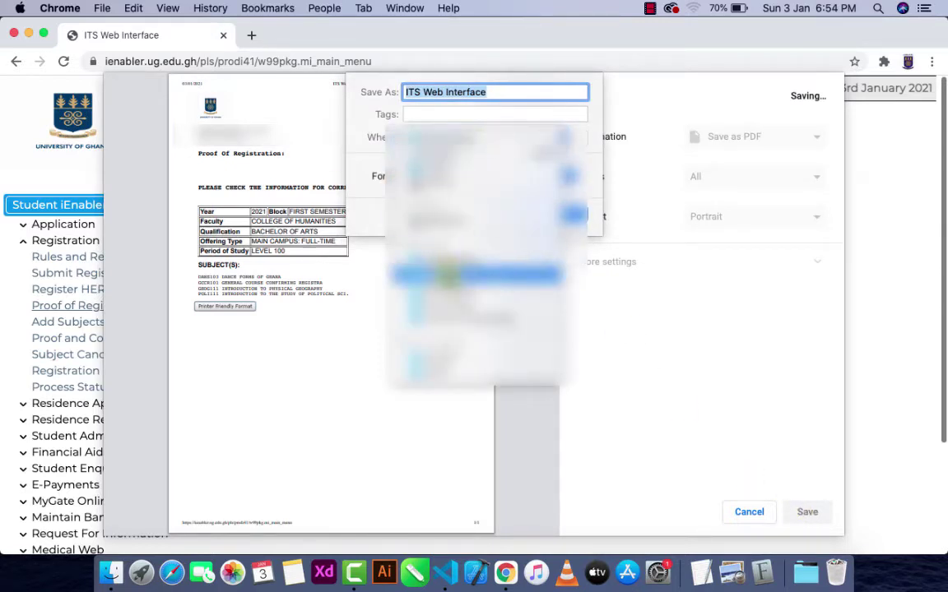
pyautogui.click(447, 277)
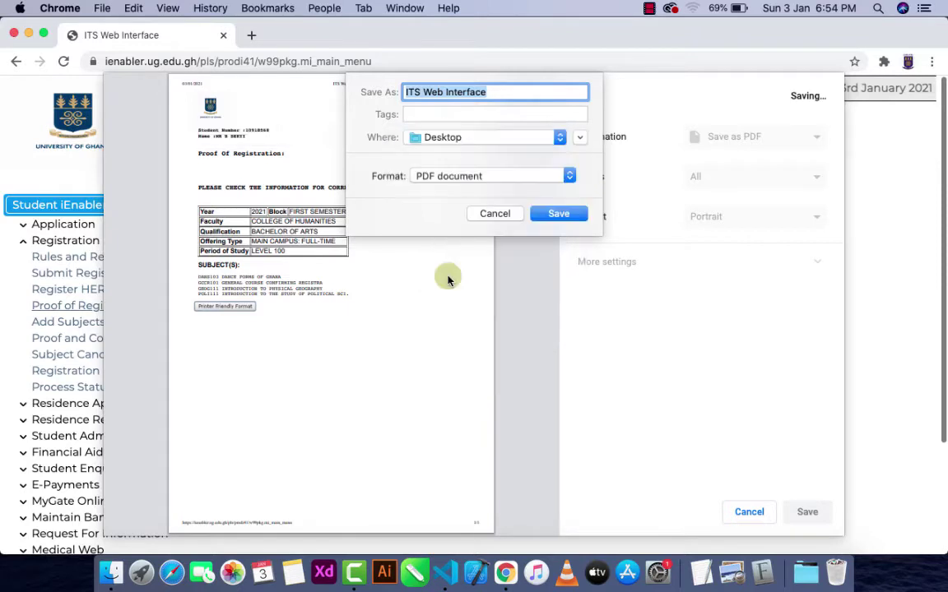
pyautogui.click(563, 215)
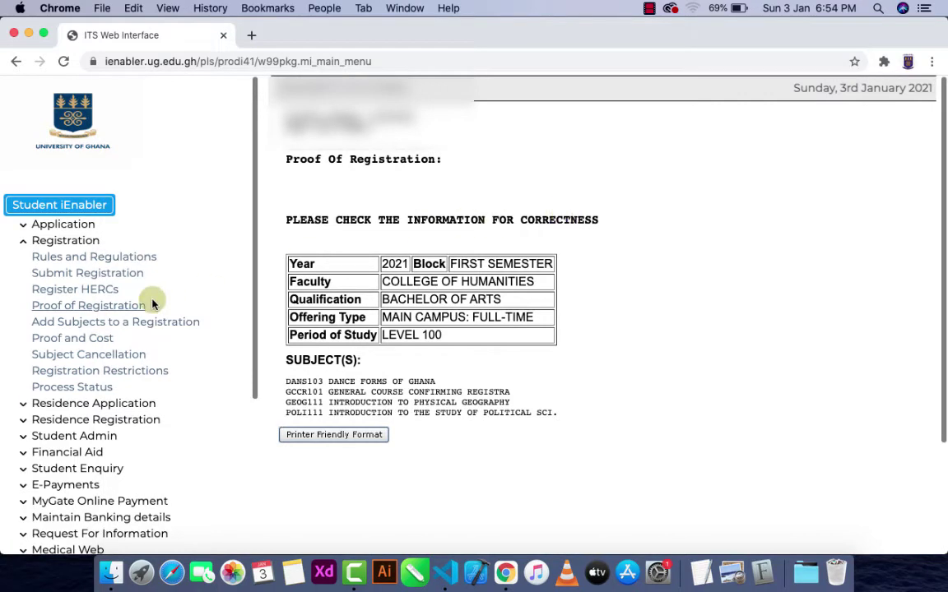
# Step: Collapse Registration, expand Student Enquiry and go to Academic Record (Local)
pyautogui.scroll(-2, 327, 313)
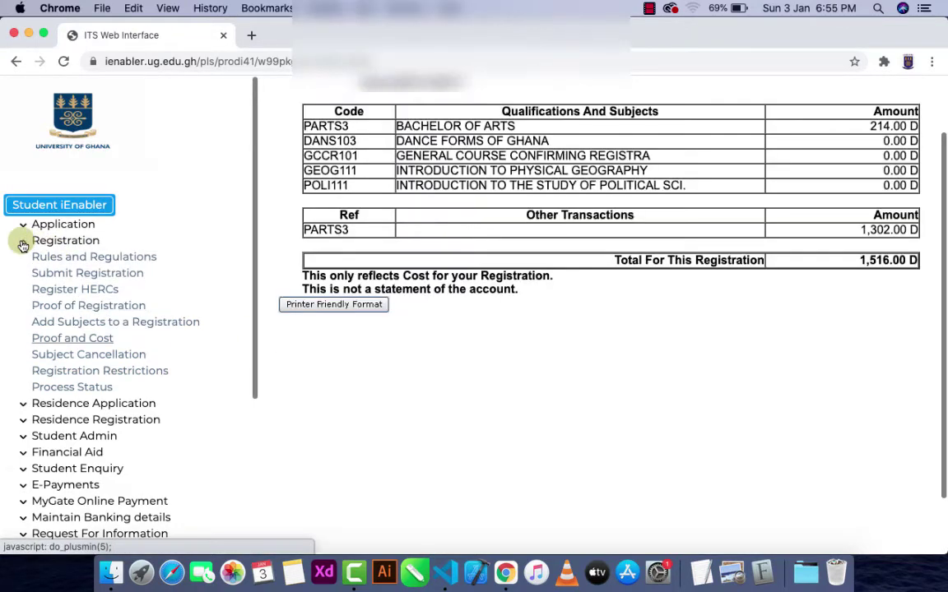
pyautogui.click(23, 243)
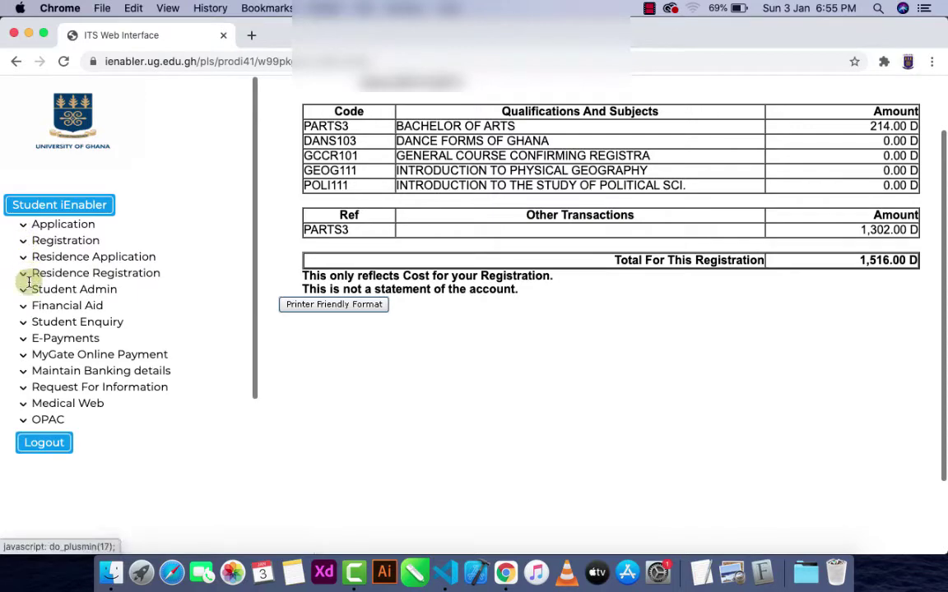
pyautogui.click(24, 325)
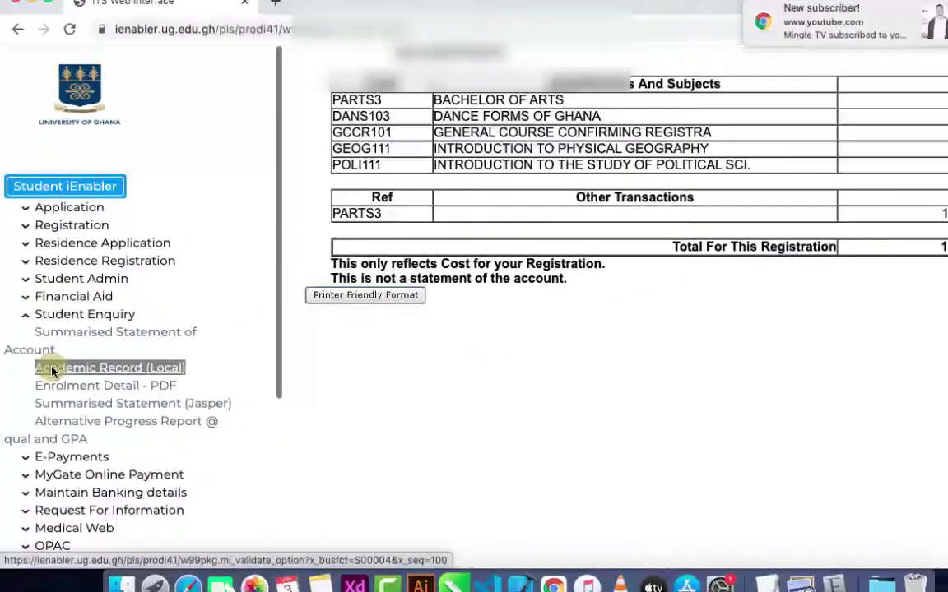
pyautogui.click(57, 366)
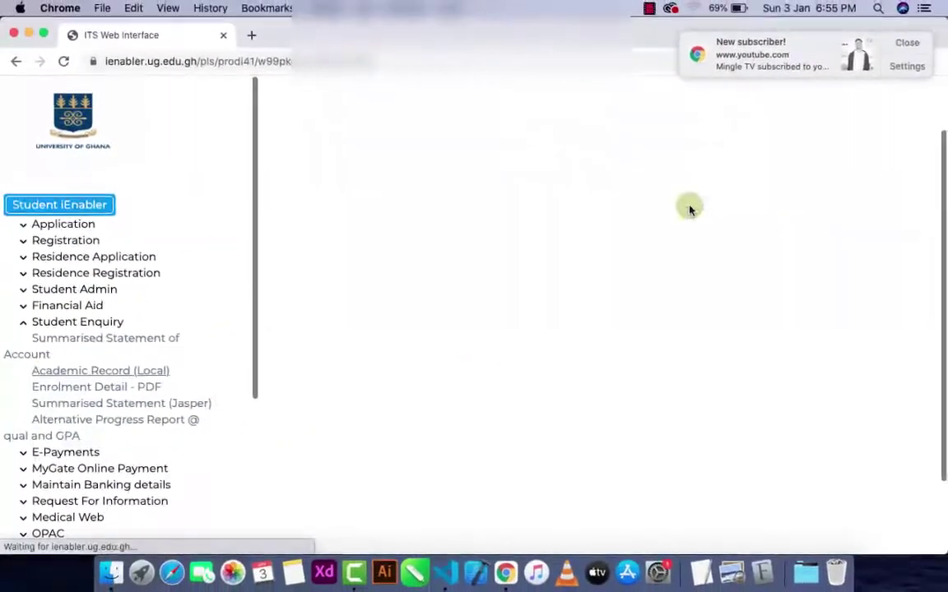
# Step: Dismiss the new subscriber notification and scroll down the Level 100 subject list
pyautogui.click(906, 42)
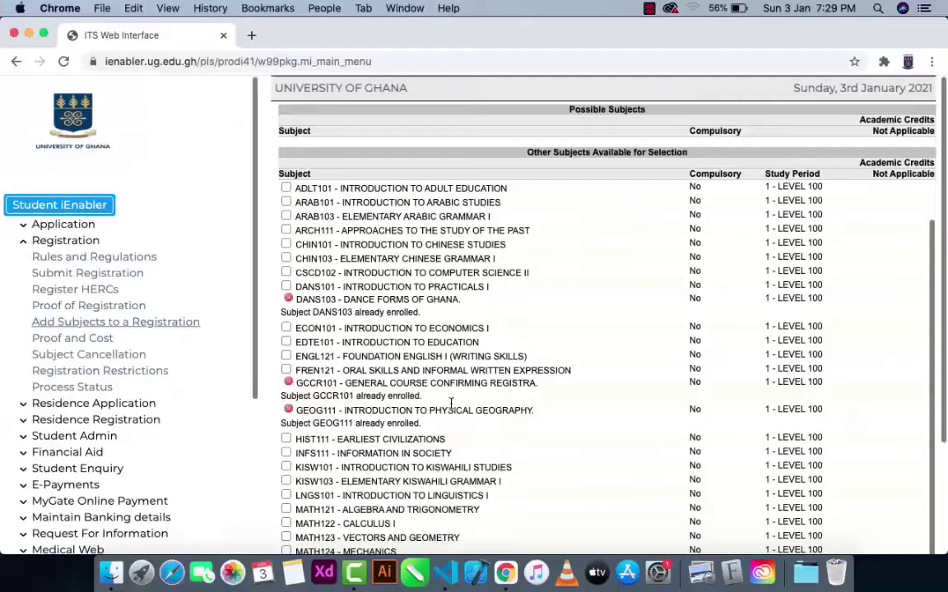
pyautogui.scroll(-3, 451, 403)
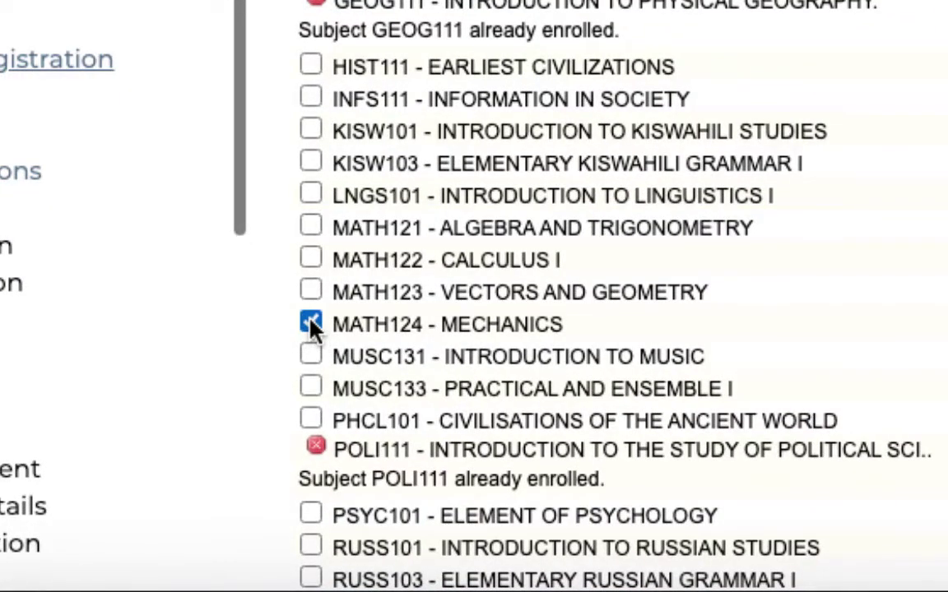
# Step: Save the MATH124 Mechanics selection, continue to the cost estimates and accept the registration
pyautogui.scroll(-10, 311, 326)
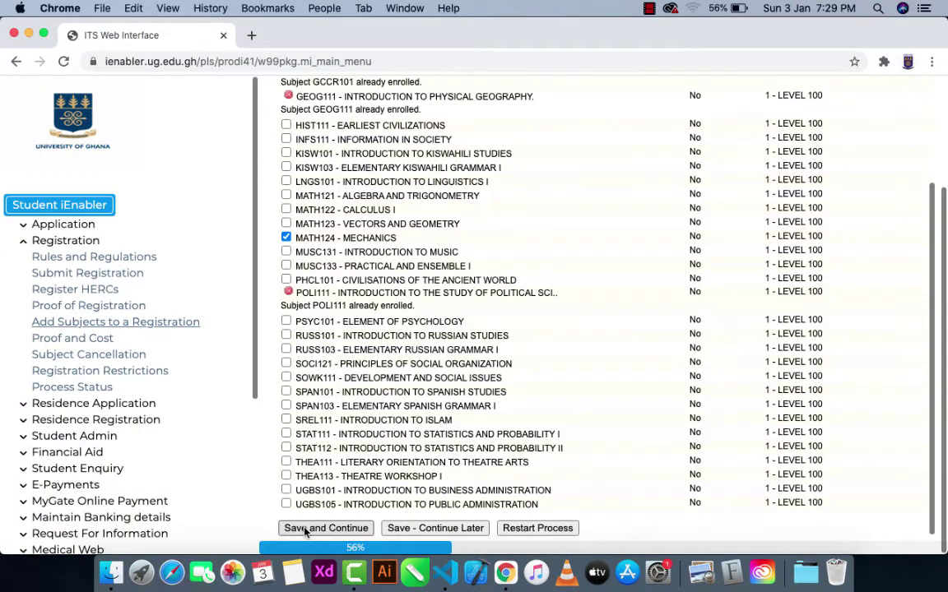
pyautogui.click(325, 528)
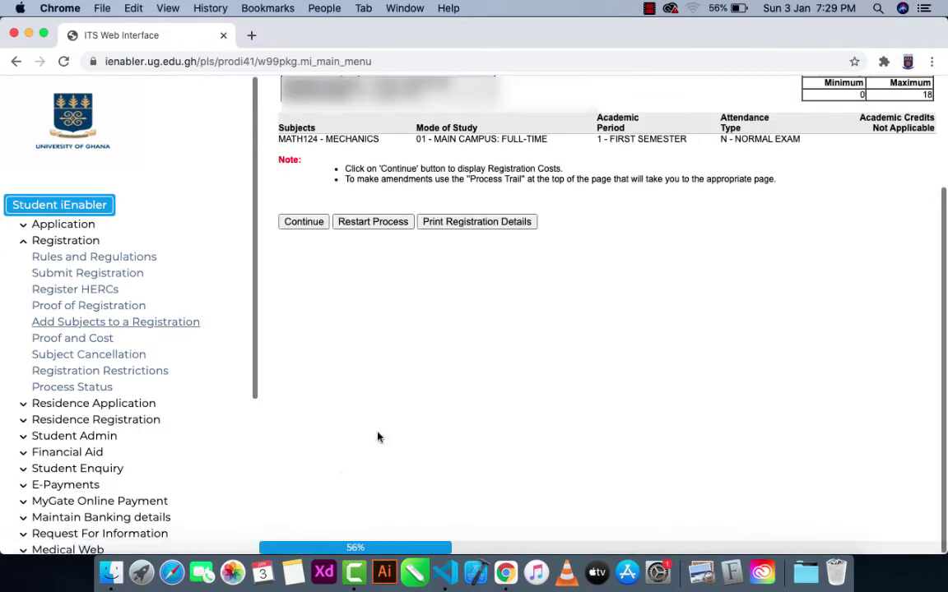
pyautogui.click(304, 222)
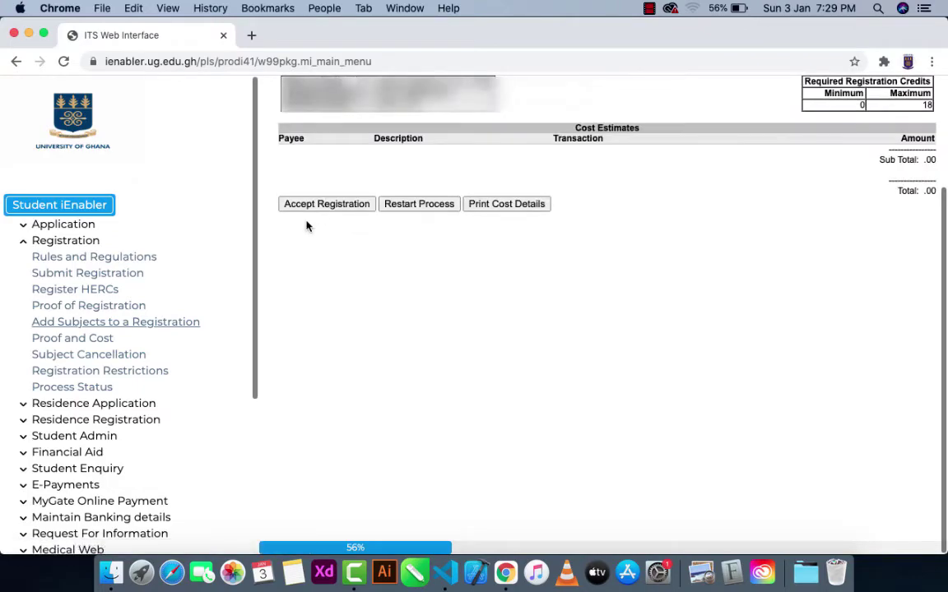
pyautogui.click(323, 204)
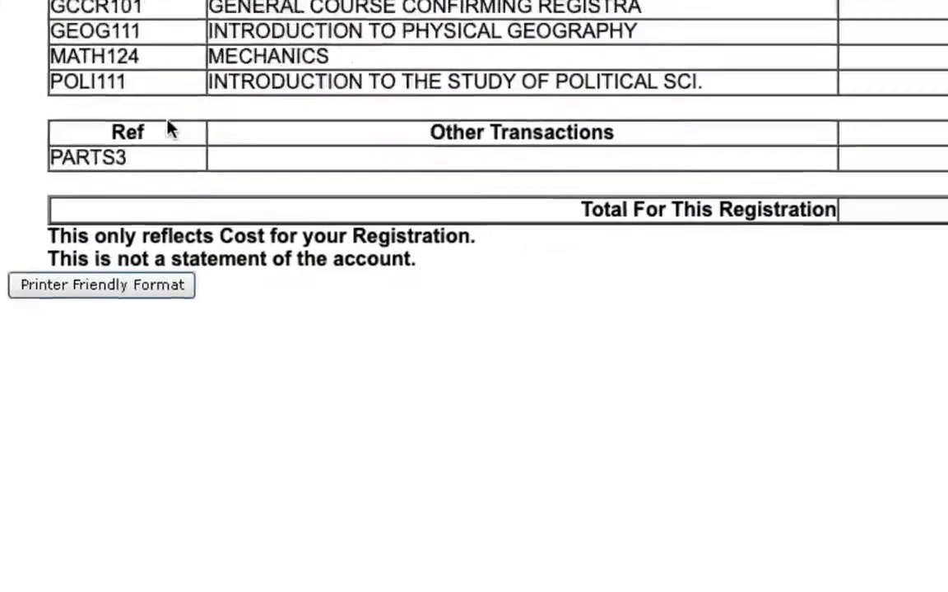
# Step: Return to the main information page and expand the Registration options in the sidebar
pyautogui.scroll(2, 374, 158)
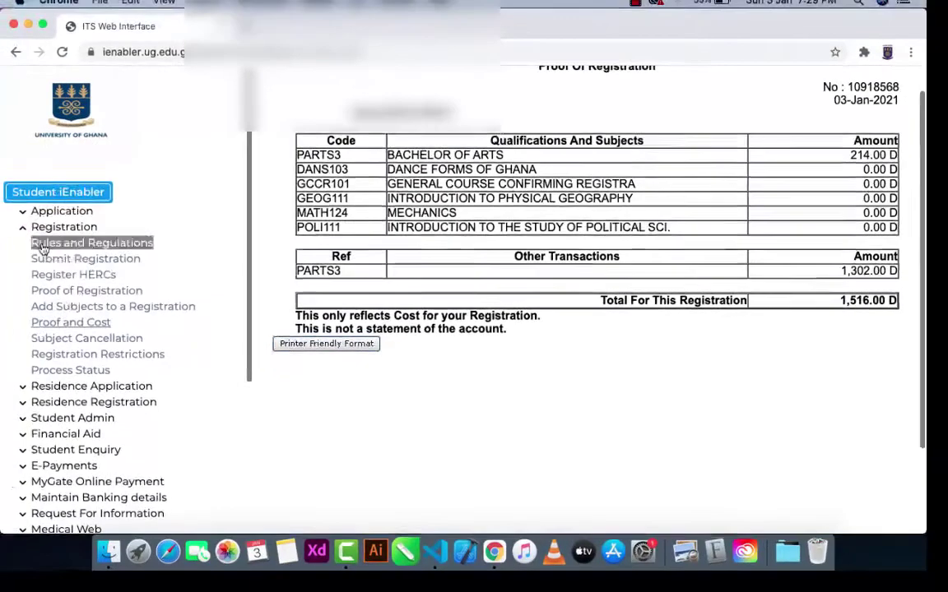
pyautogui.click(25, 228)
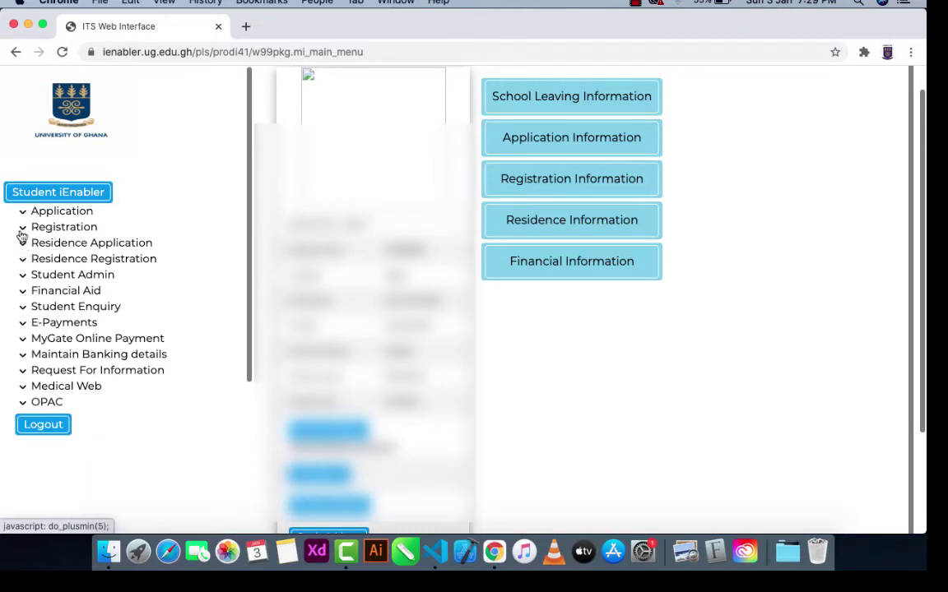
pyautogui.click(22, 229)
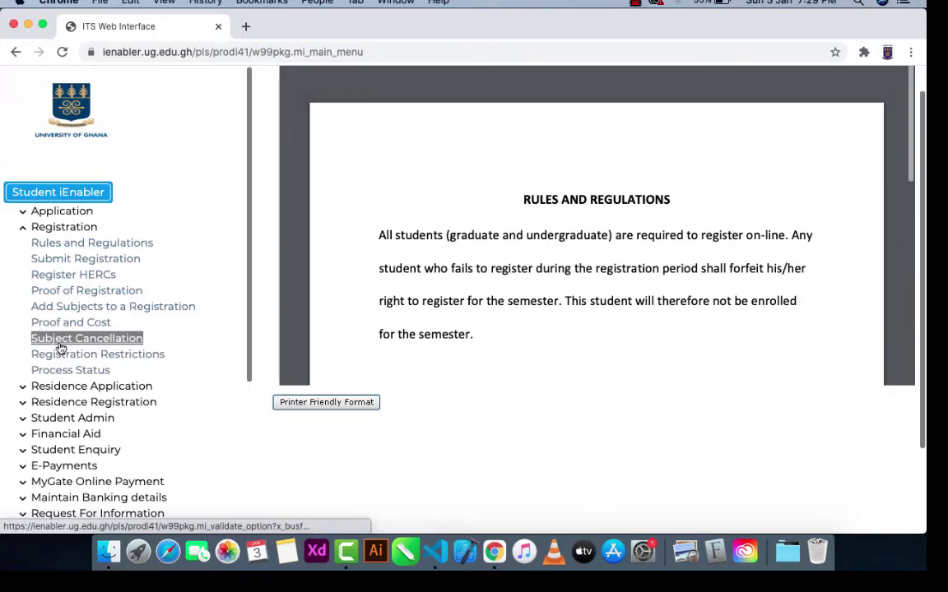
# Step: Open the Subject Cancellation form and tick MATH124 Mechanics for cancellation
pyautogui.click(59, 345)
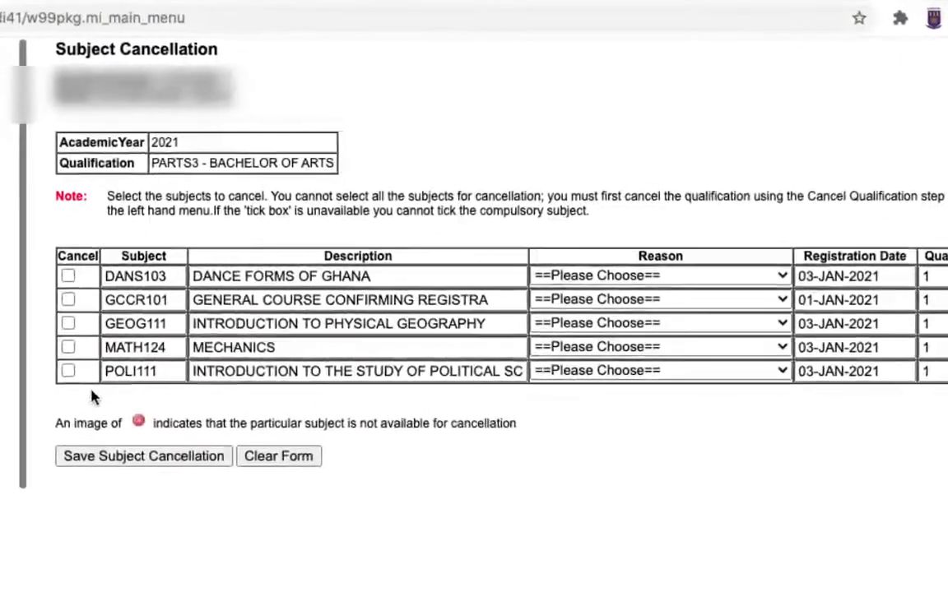
pyautogui.click(51, 352)
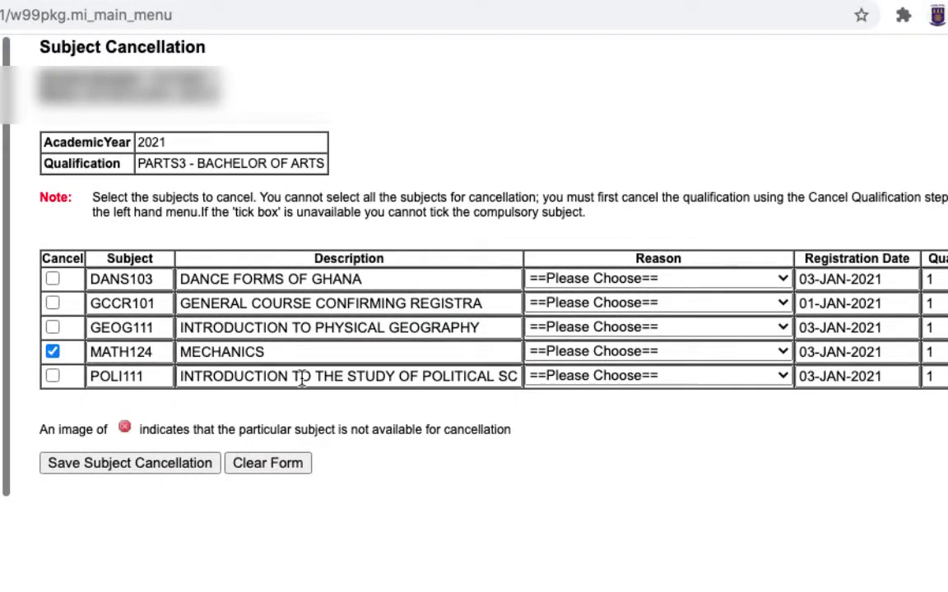
pyautogui.hscroll(2, 330, 376)
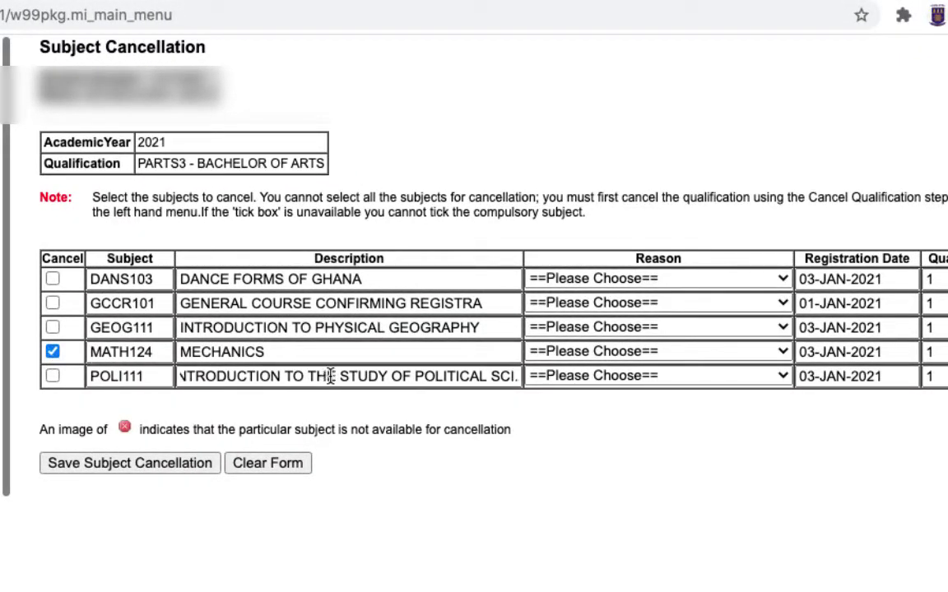
# Step: Set the MATH124 reason to DEPARTMENT'S MISTAKE and save the subject cancellation
pyautogui.click(679, 352)
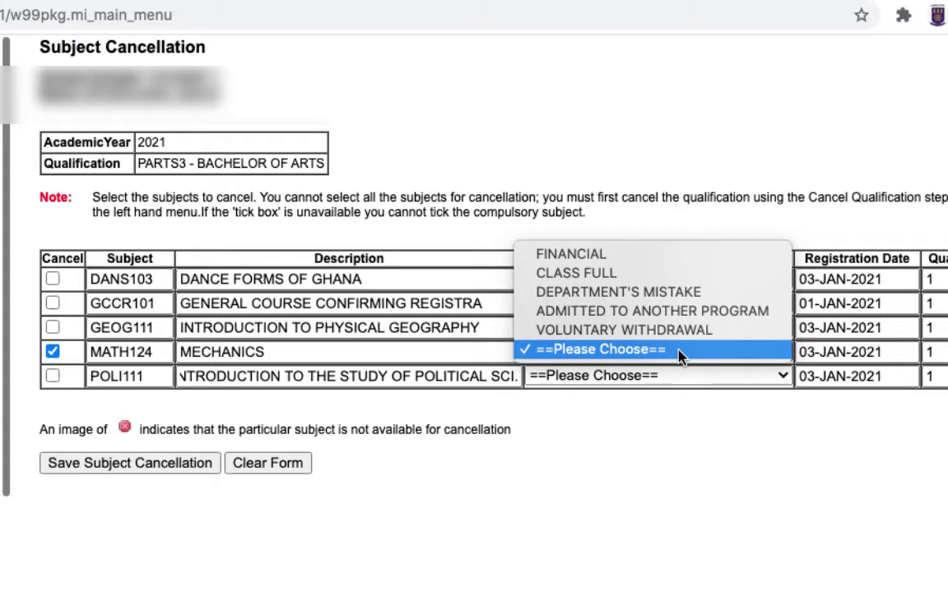
pyautogui.click(659, 300)
pyautogui.hscroll(3, 732, 330)
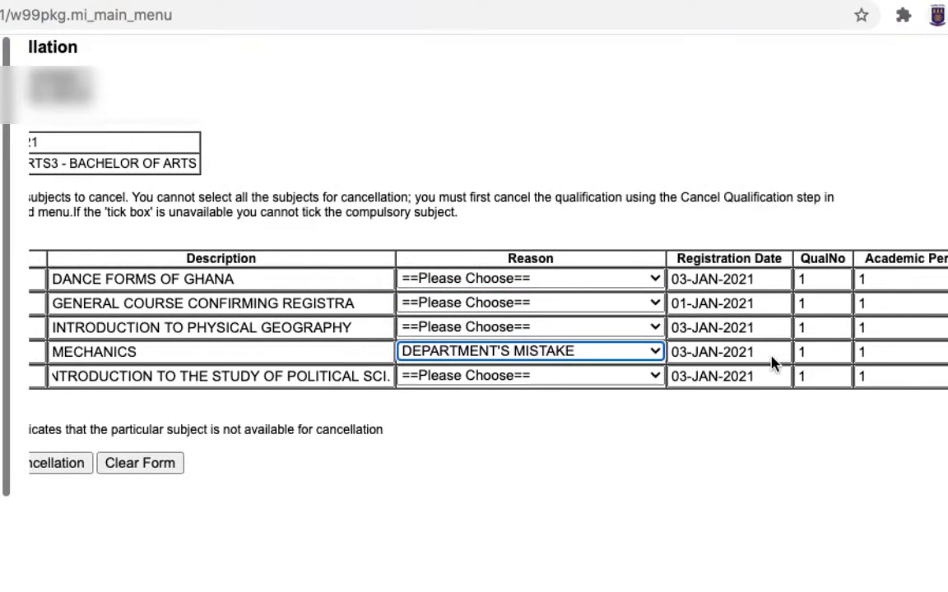
pyautogui.hscroll(3, 771, 356)
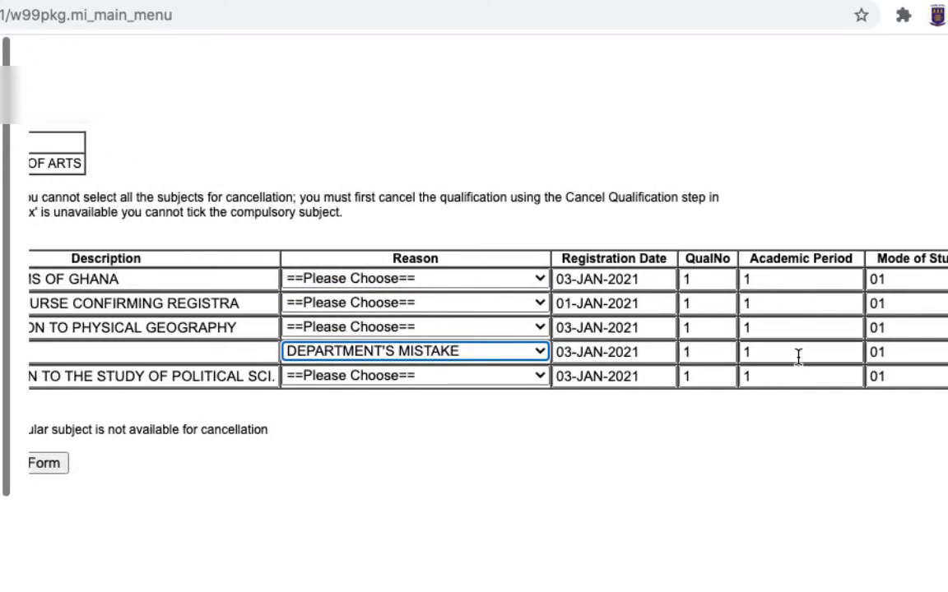
pyautogui.hscroll(-6, 798, 355)
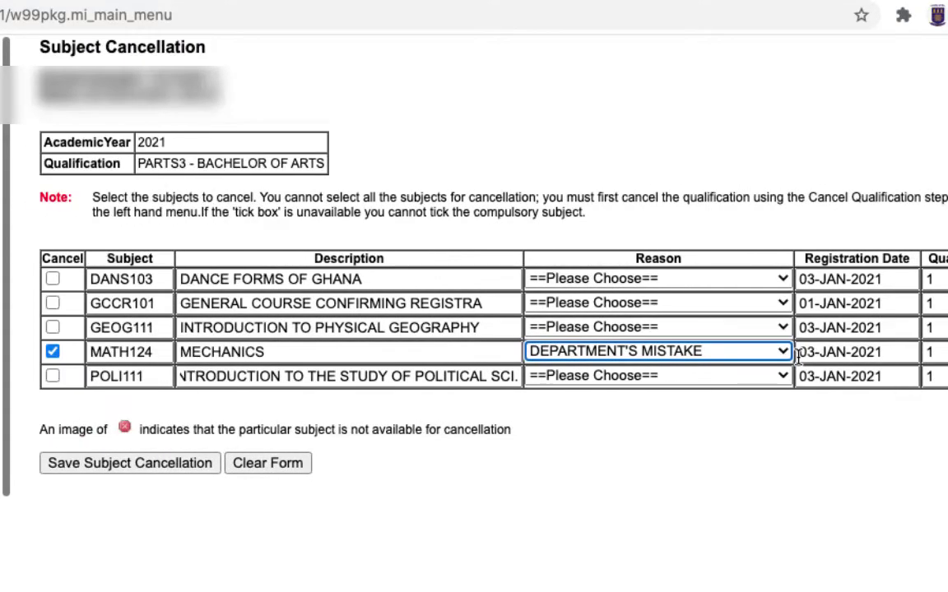
pyautogui.click(158, 463)
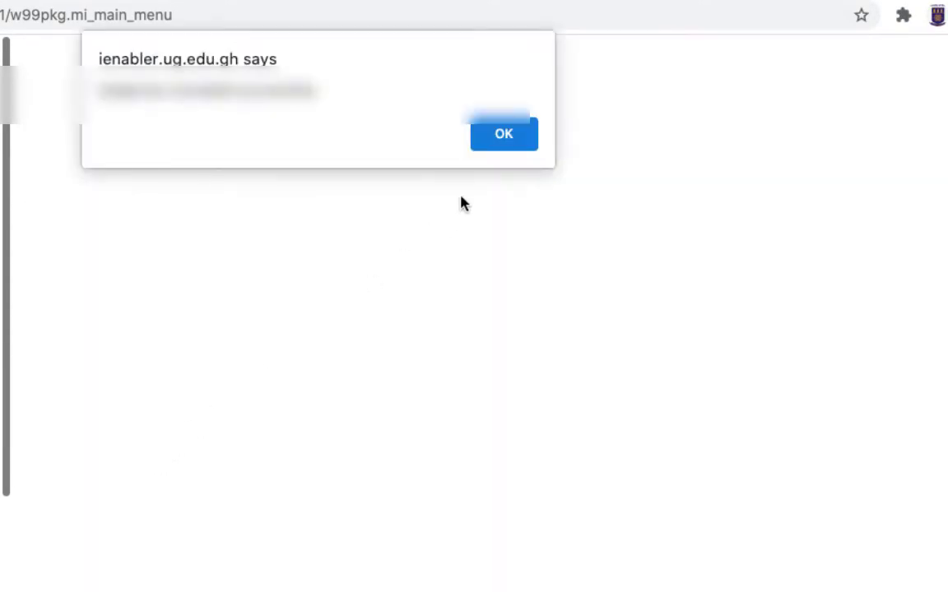
# Step: Dismiss the alert, view Proof of Registration listing DANS103, GCCR101, GEOG111 and POLI111, then return to the main page
pyautogui.click(505, 140)
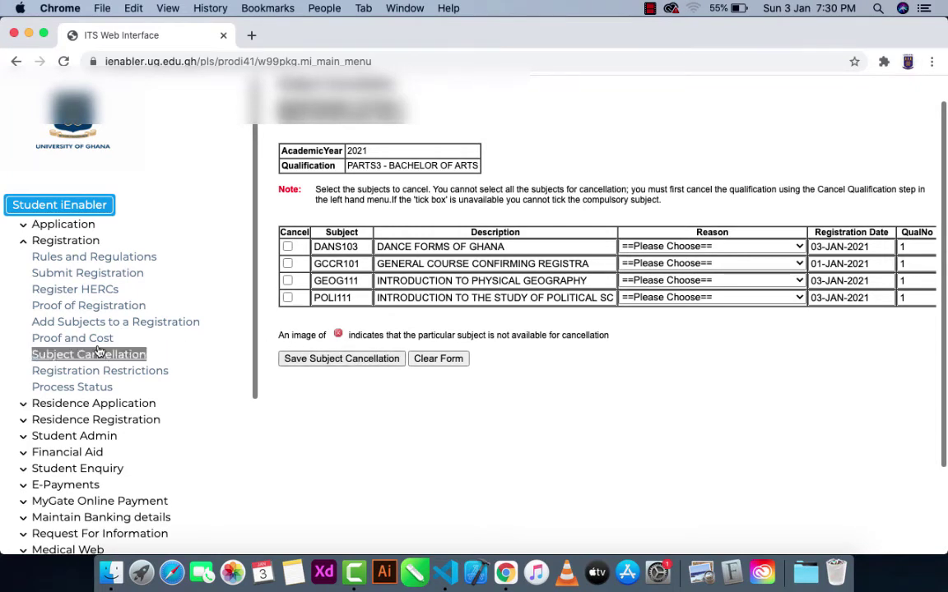
pyautogui.click(72, 311)
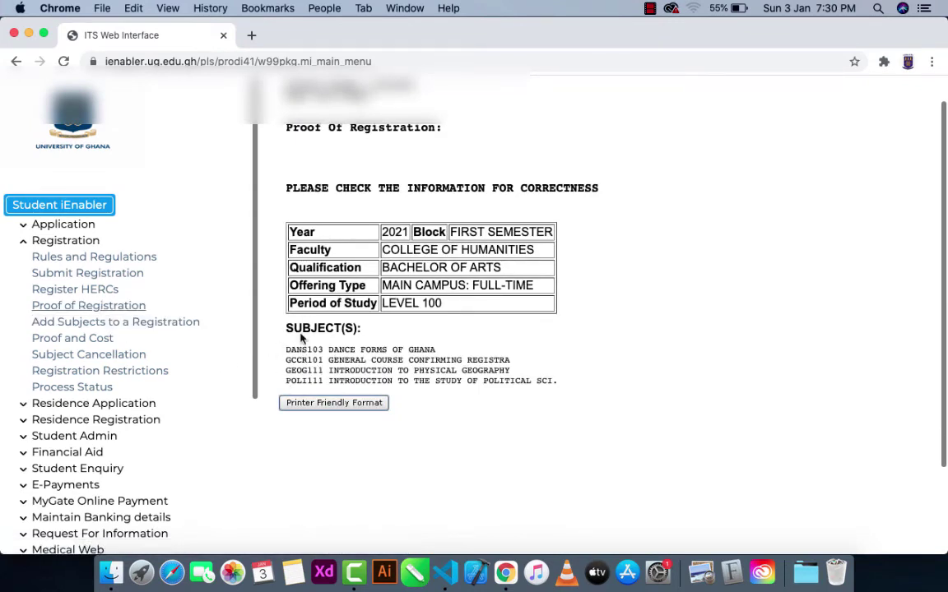
pyautogui.click(26, 240)
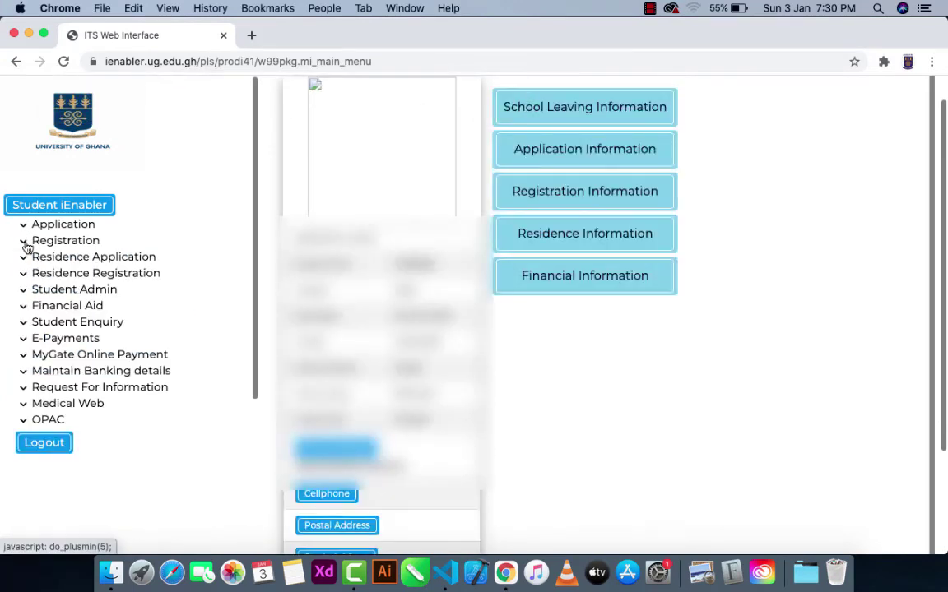